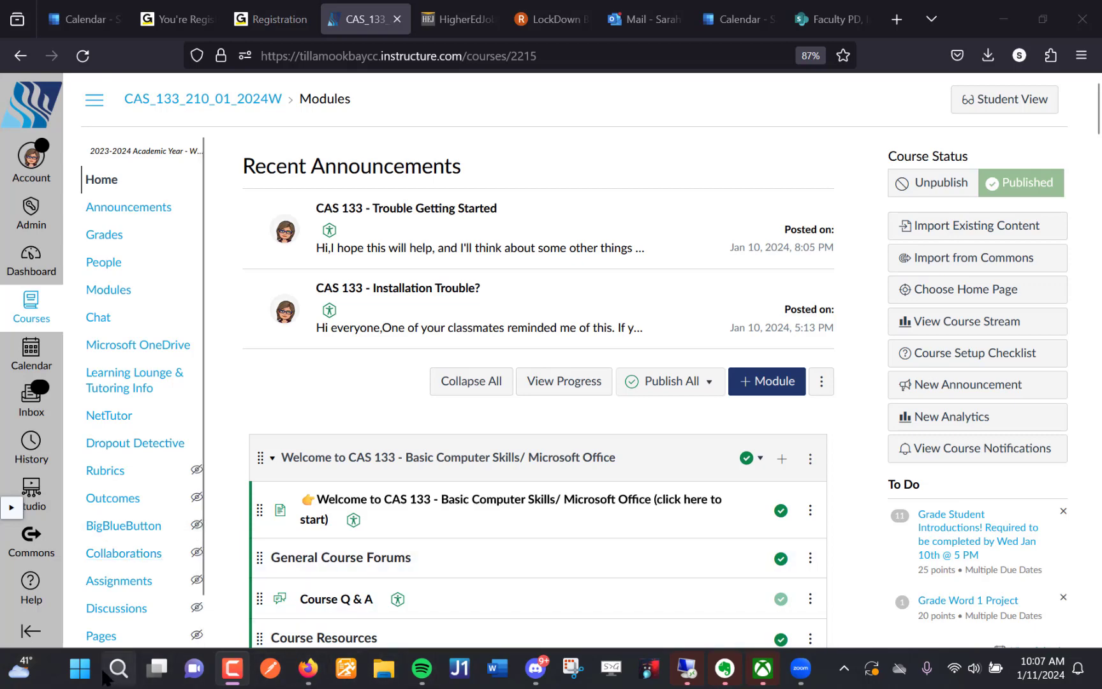
- Search Windows for "docu" and open the Documents folder
left_click(83, 677)
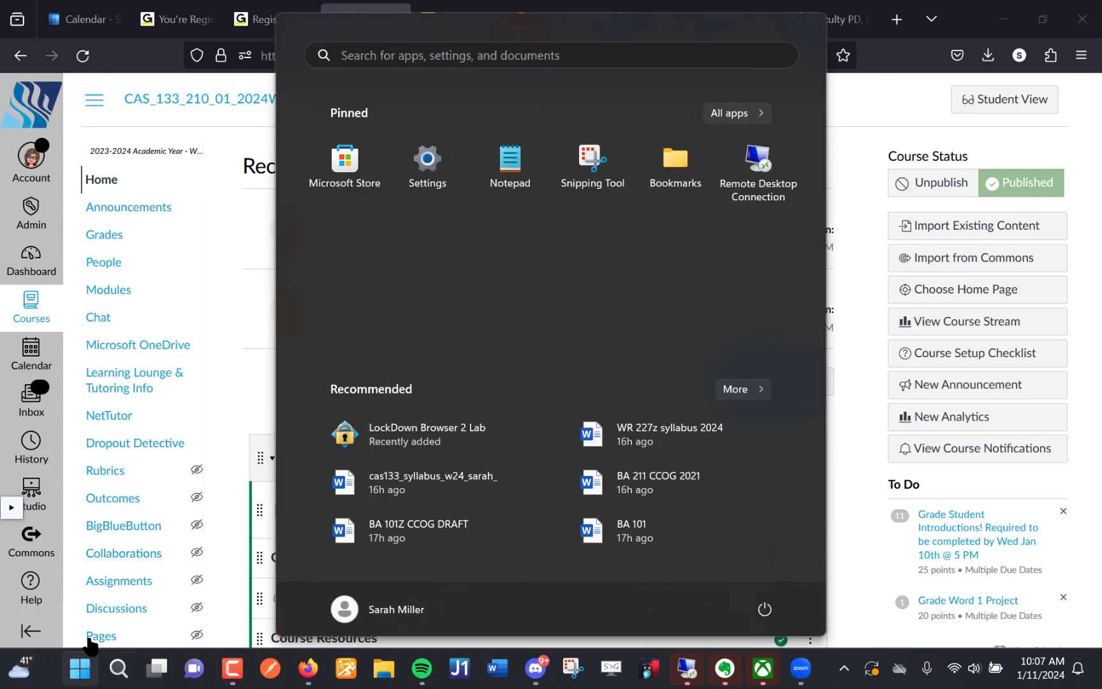
left_click(83, 677)
left_click(83, 677)
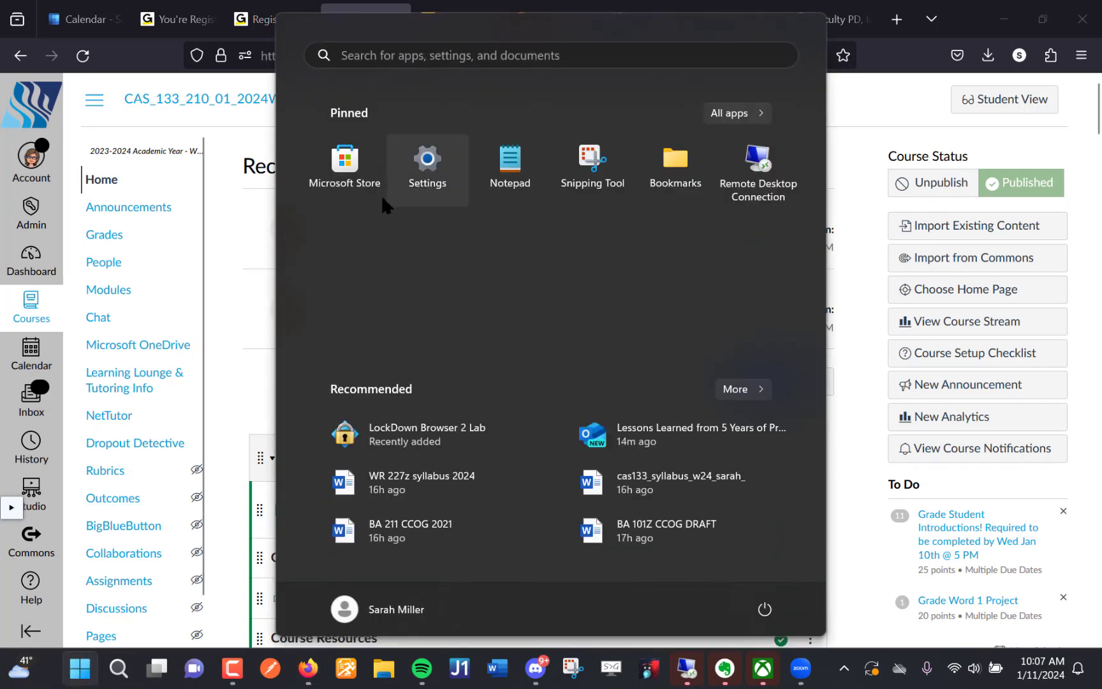
left_click(482, 58)
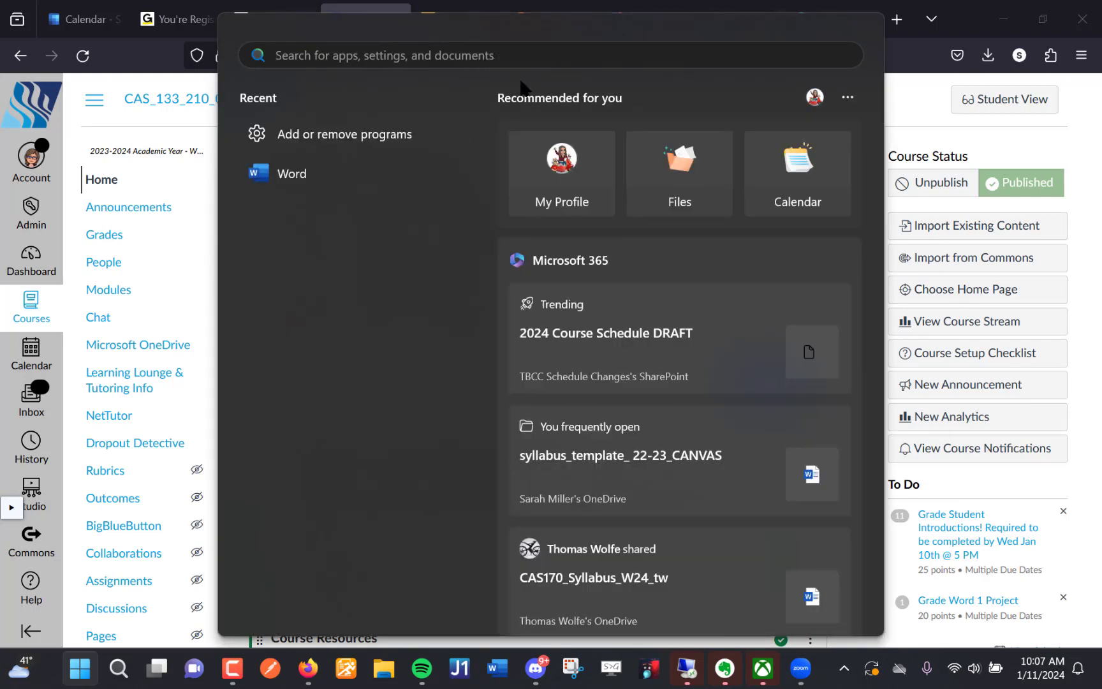
type("docu")
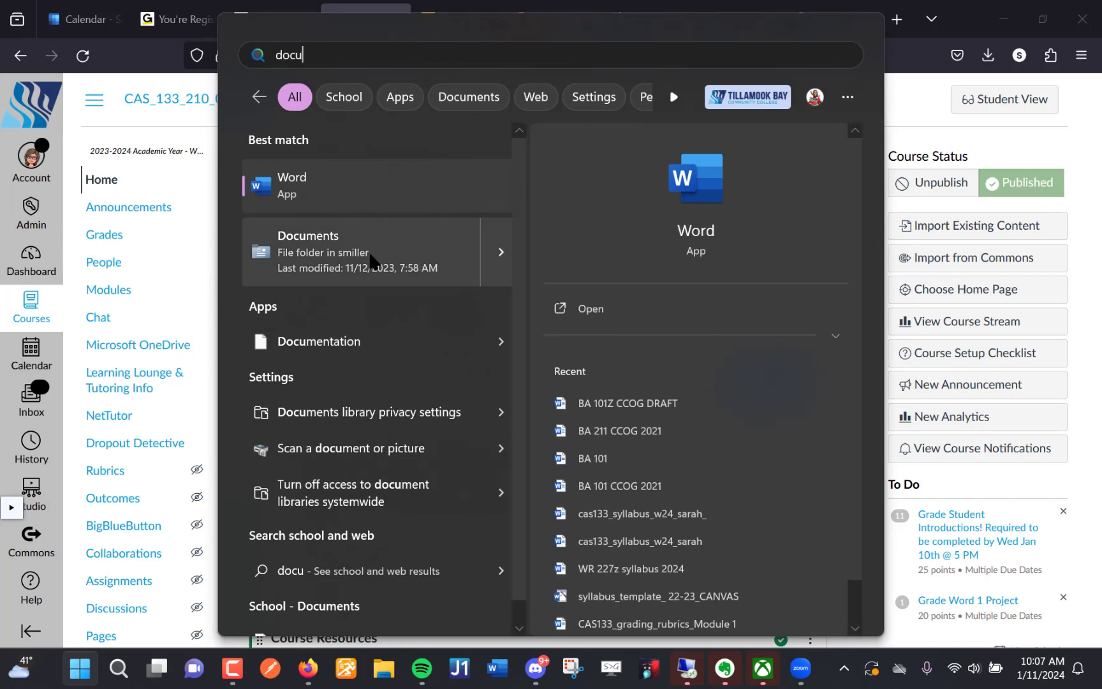
left_click(328, 253)
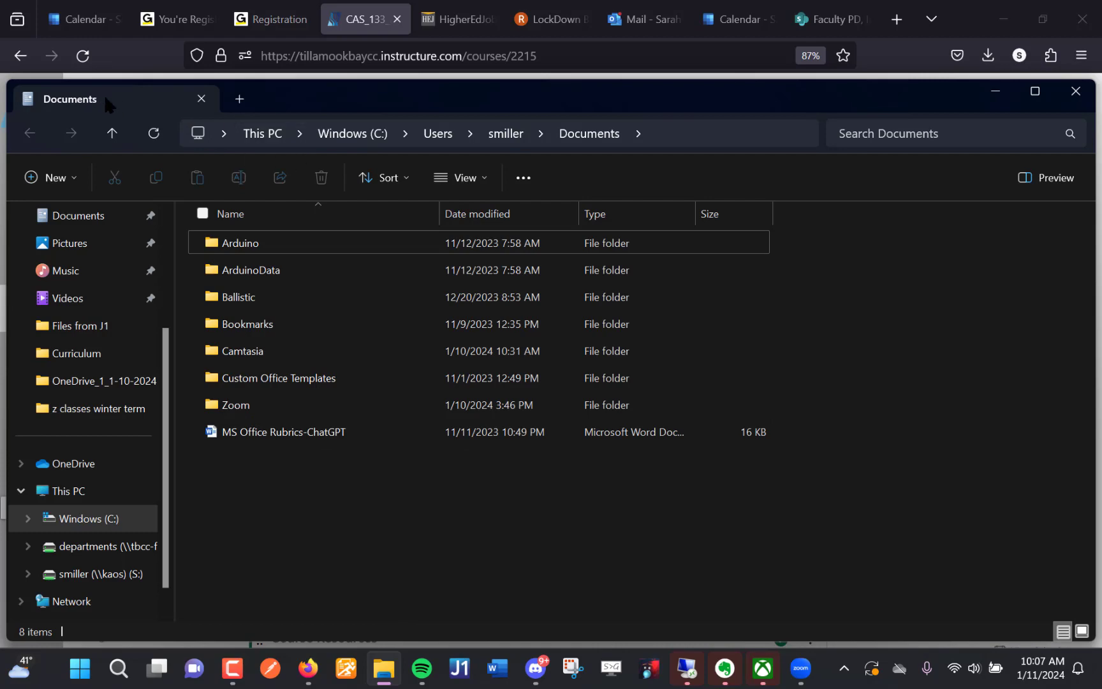
- Close the Documents window and reopen the folder from the recent items in Windows search
right_click(380, 665)
left_click(365, 619)
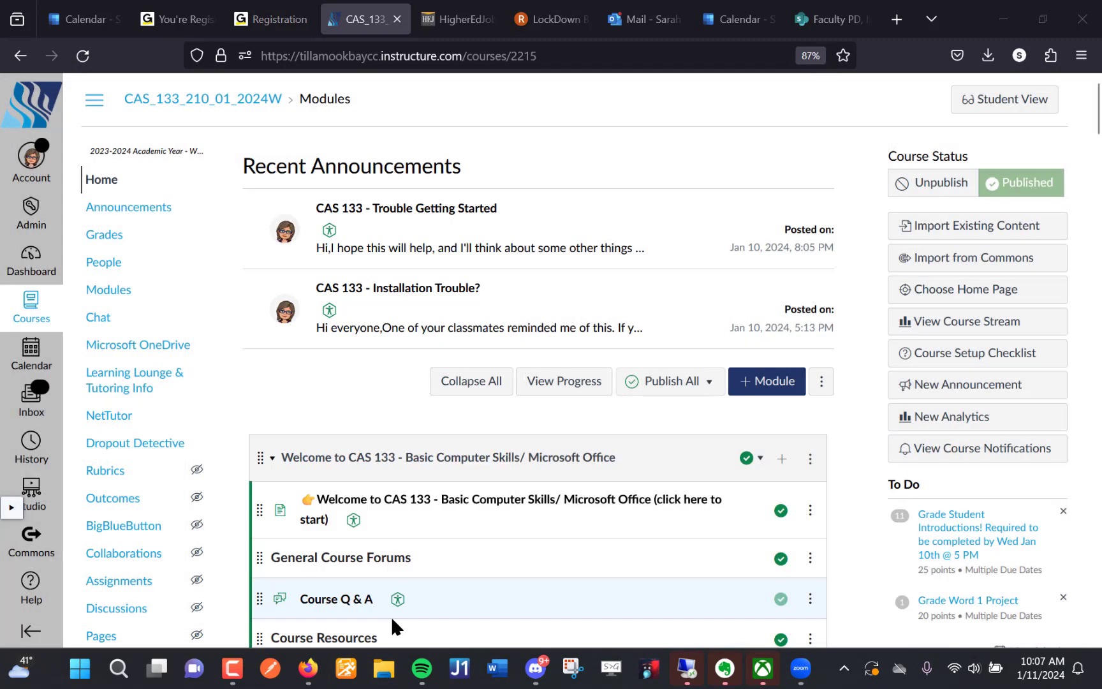
left_click(79, 668)
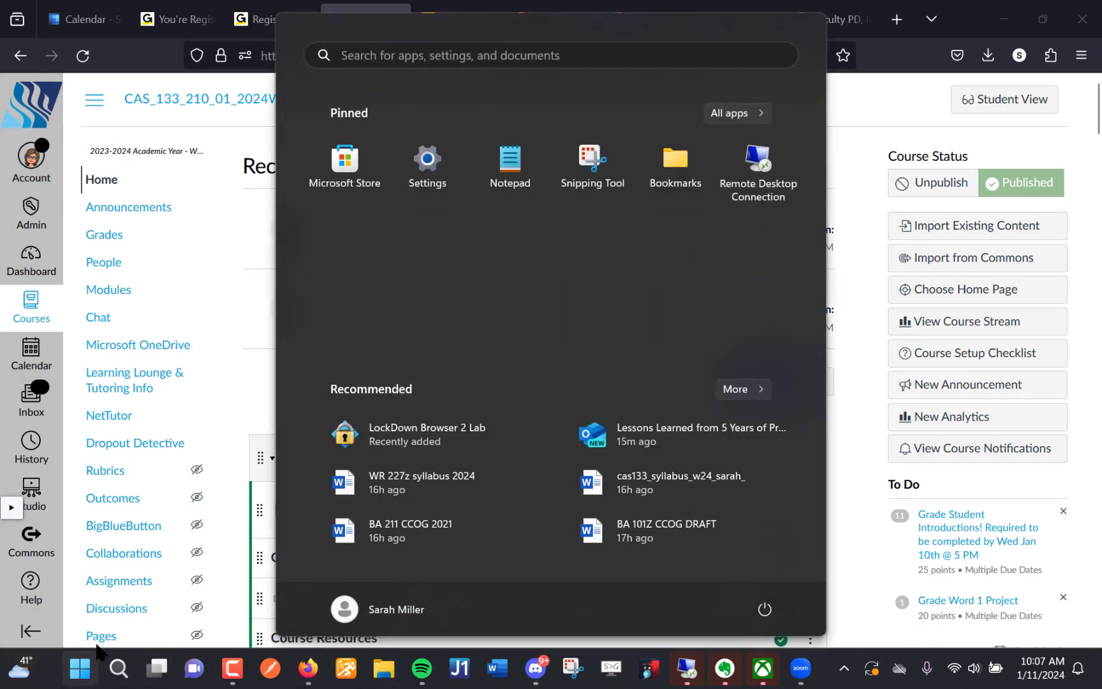
left_click(470, 64)
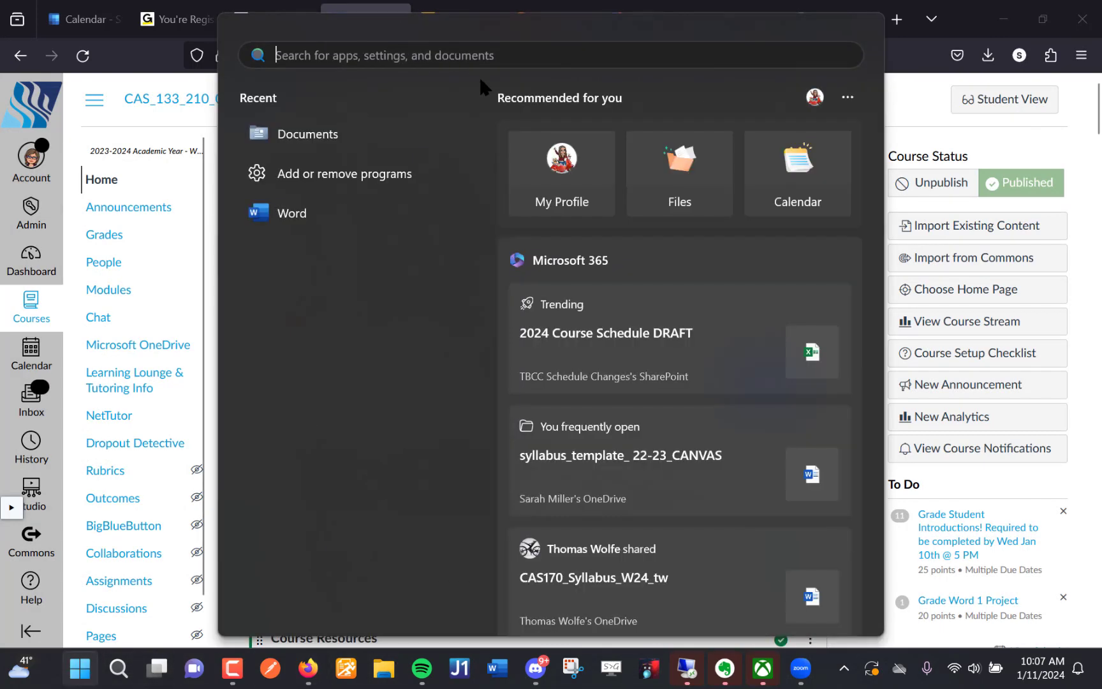
left_click(374, 141)
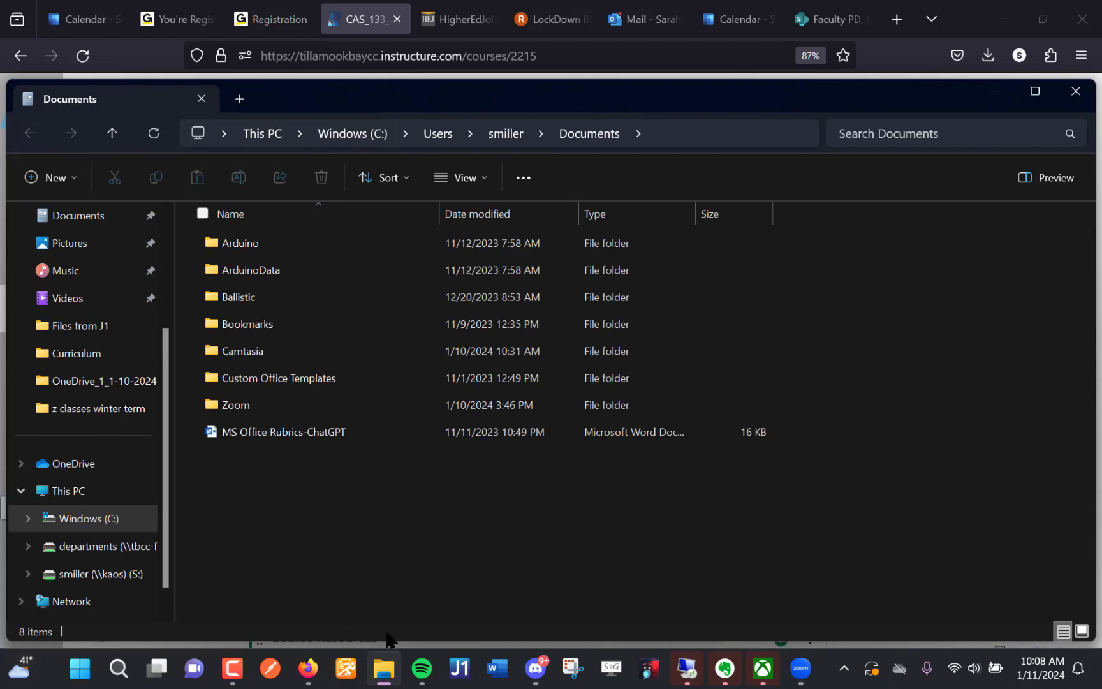
- Look over the pinned and frequent folders that File Explorer offers on the taskbar
mouse_move(382, 673)
right_click(385, 673)
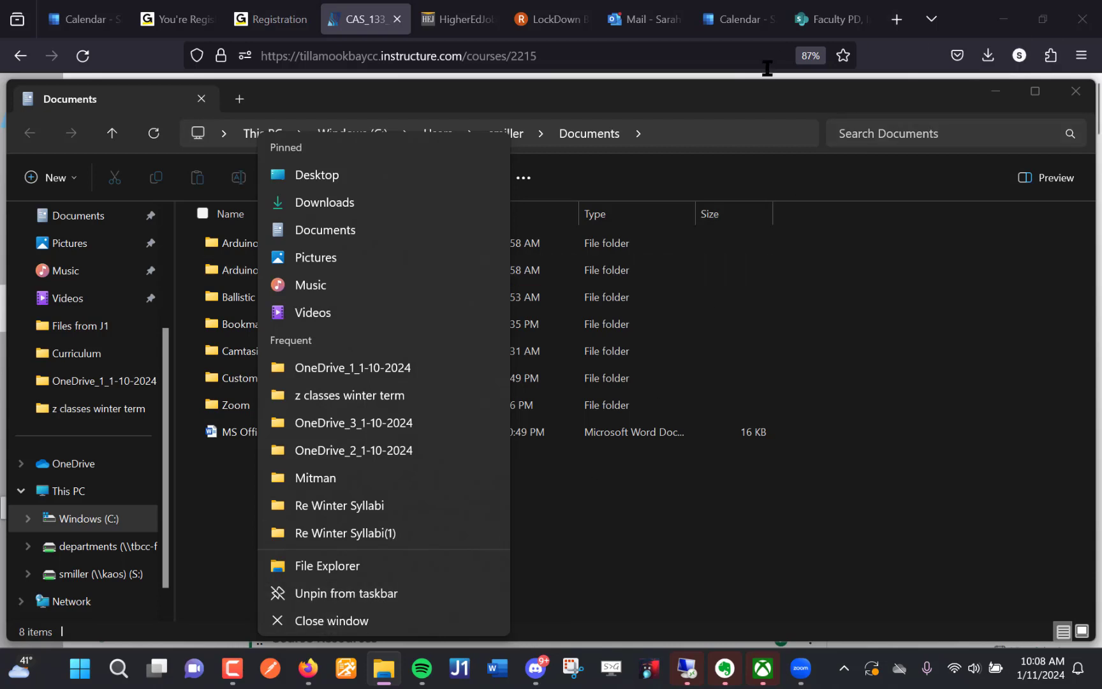
left_click(769, 104)
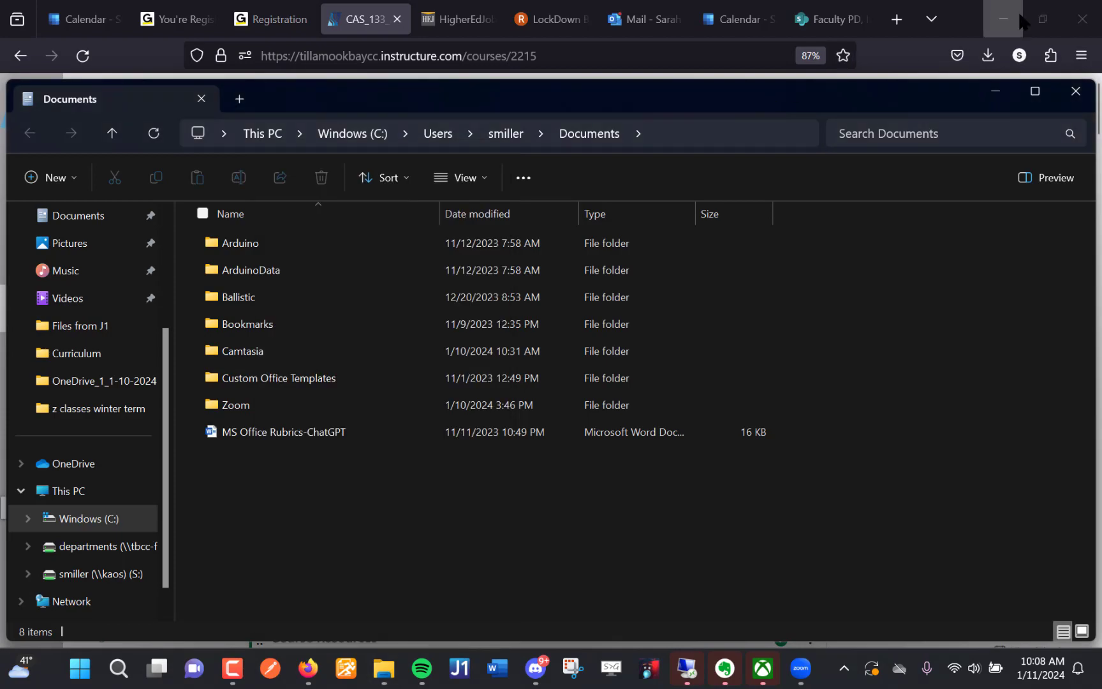
- Clear the browser, other app windows and the credentials prompt away, and move the Documents window aside to expose the desktop
left_click(1039, 20)
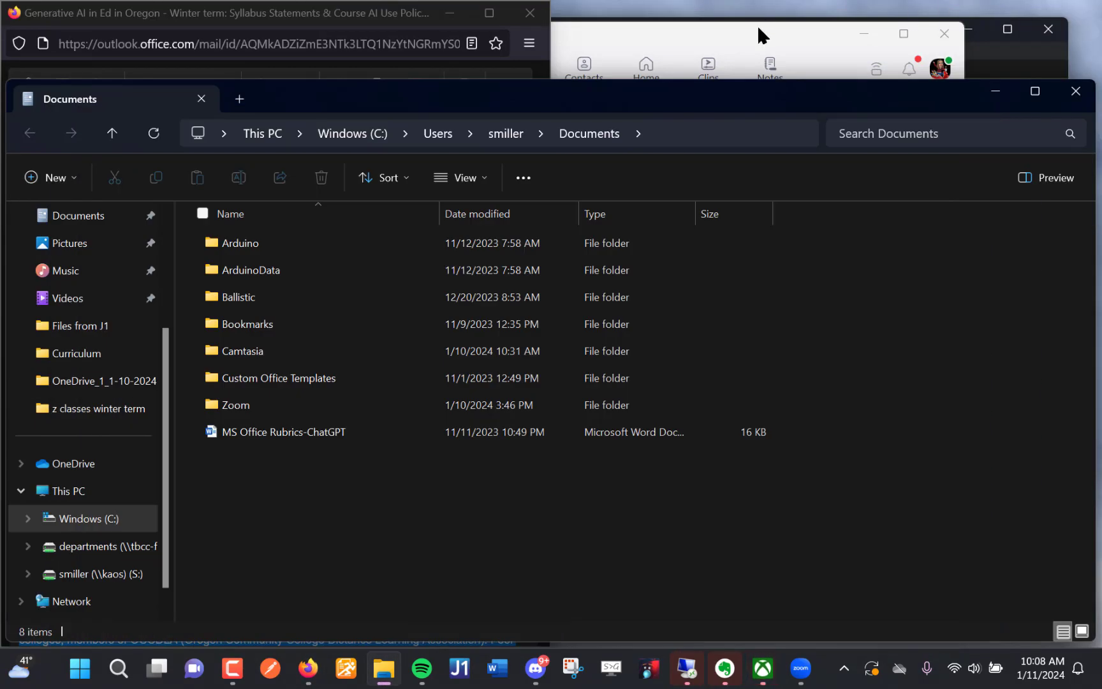
left_click(879, 33)
left_click(968, 32)
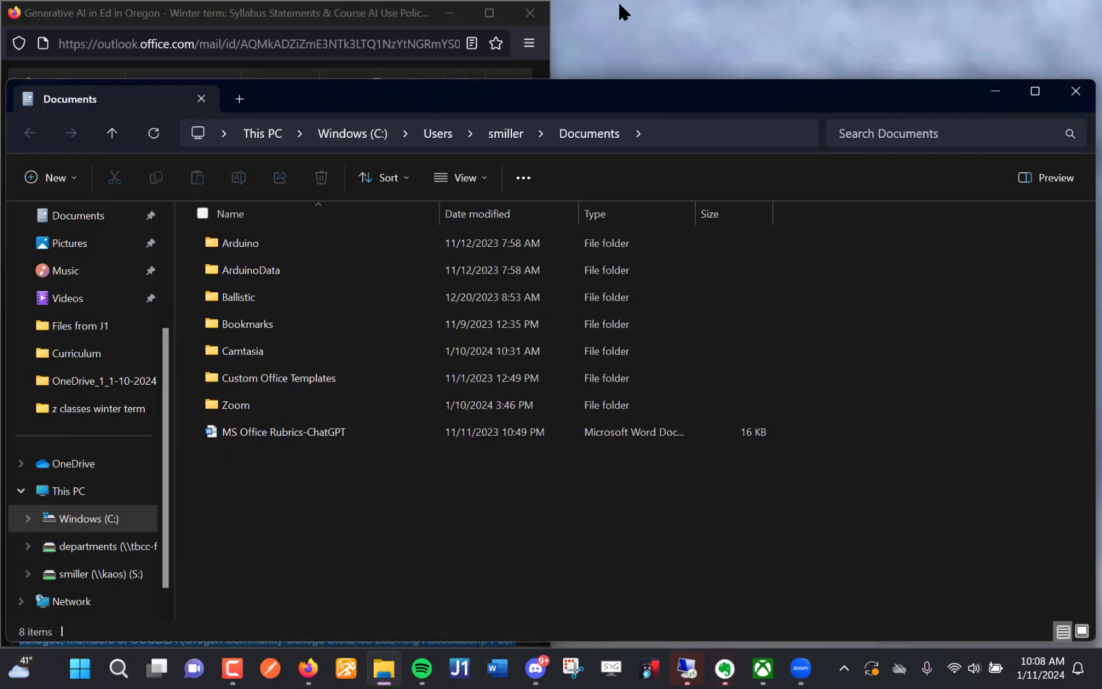
left_click(455, 13)
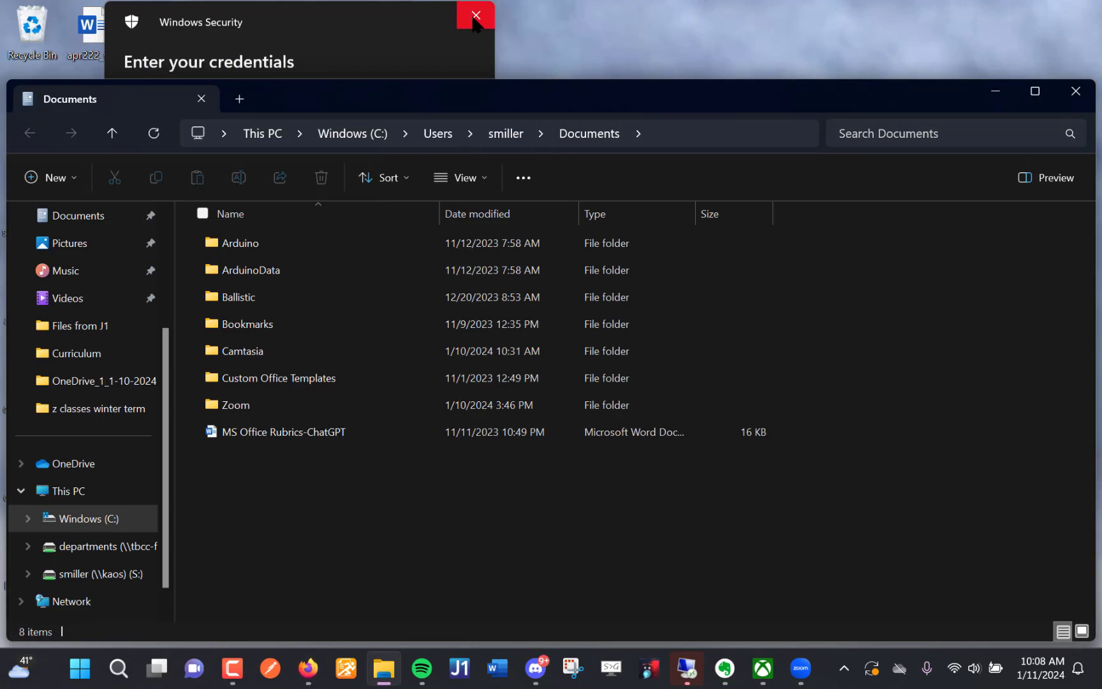
left_click(481, 17)
left_click_drag(520, 96, 855, 103)
- Examine the full path of the Documents folder, from the C: drive through Users and the user's own folder
left_click(1002, 144)
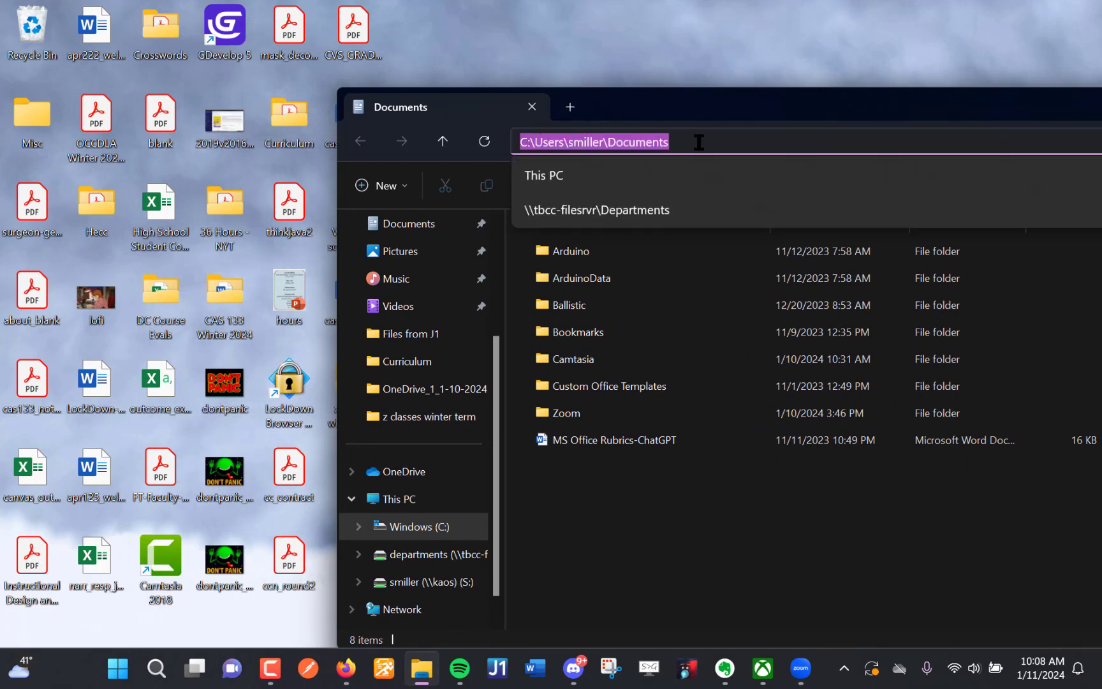
left_click(565, 142)
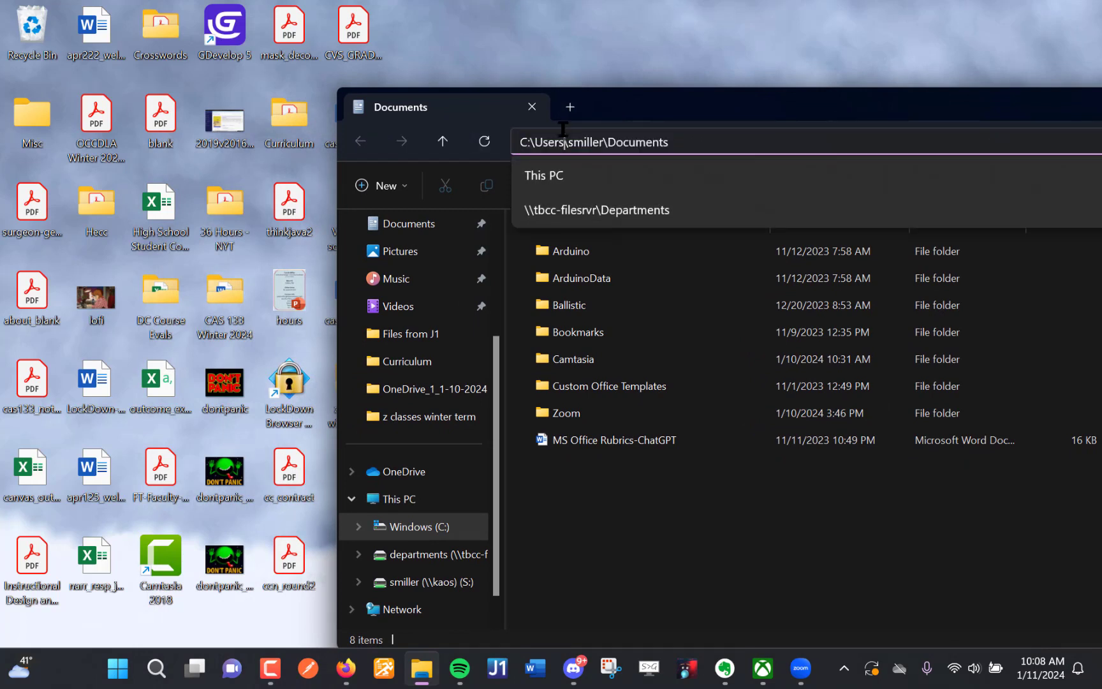
double_click(564, 131)
triple_click(615, 143)
left_click(615, 142)
double_click(615, 143)
left_click_drag(683, 143, 459, 147)
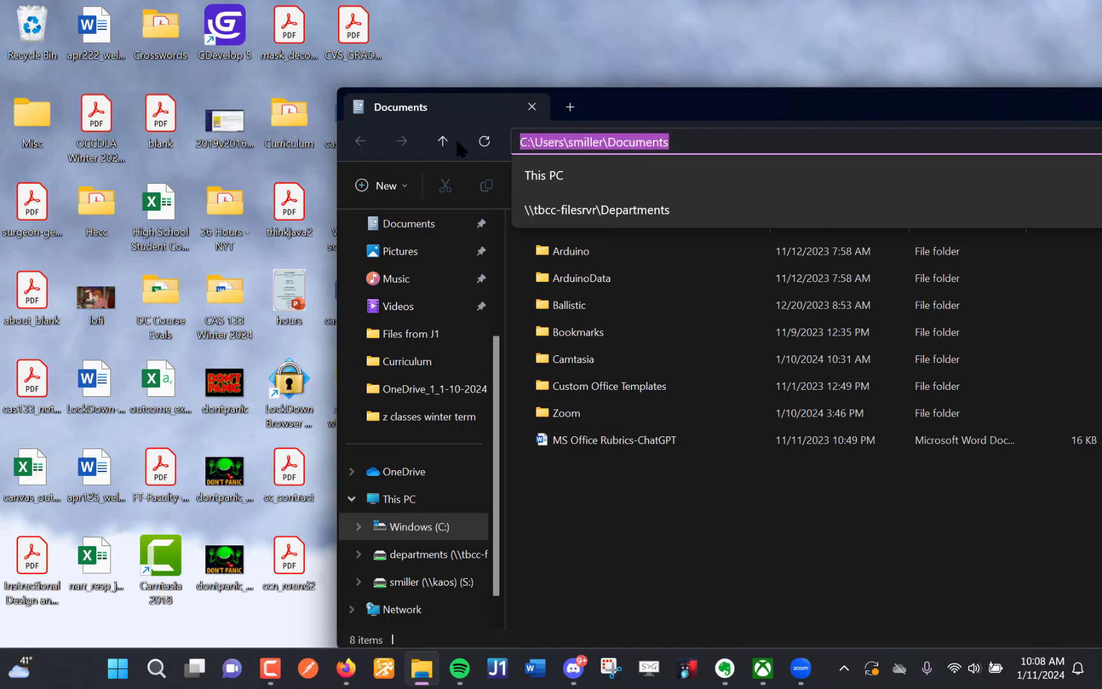
left_click_drag(531, 145, 451, 142)
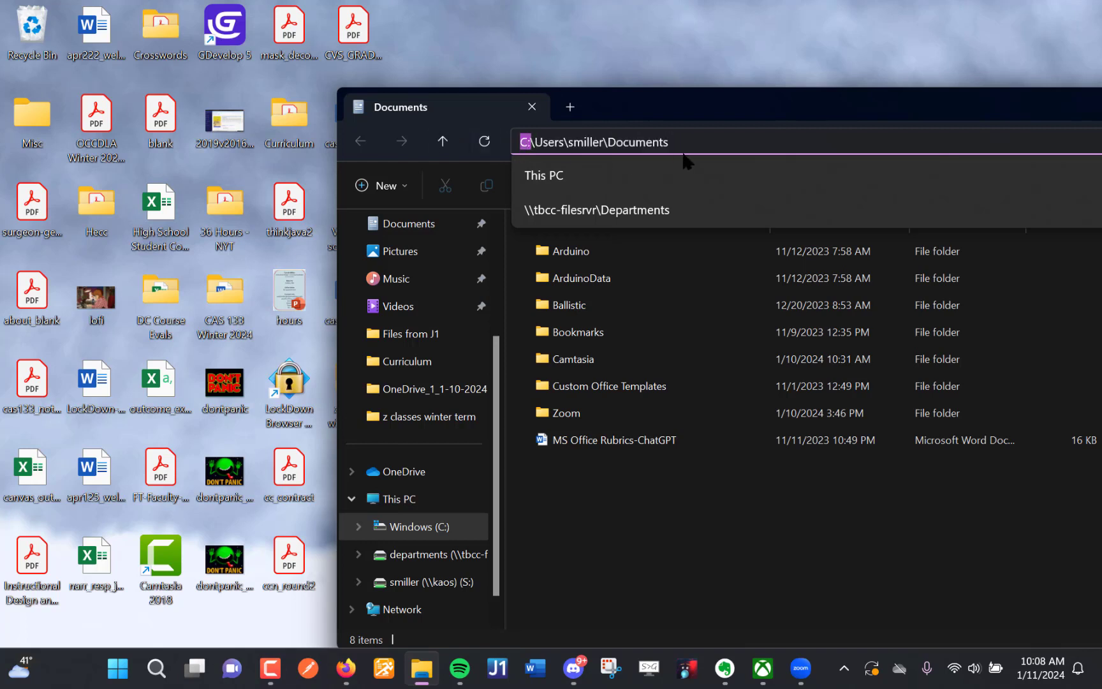
left_click_drag(679, 144, 398, 130)
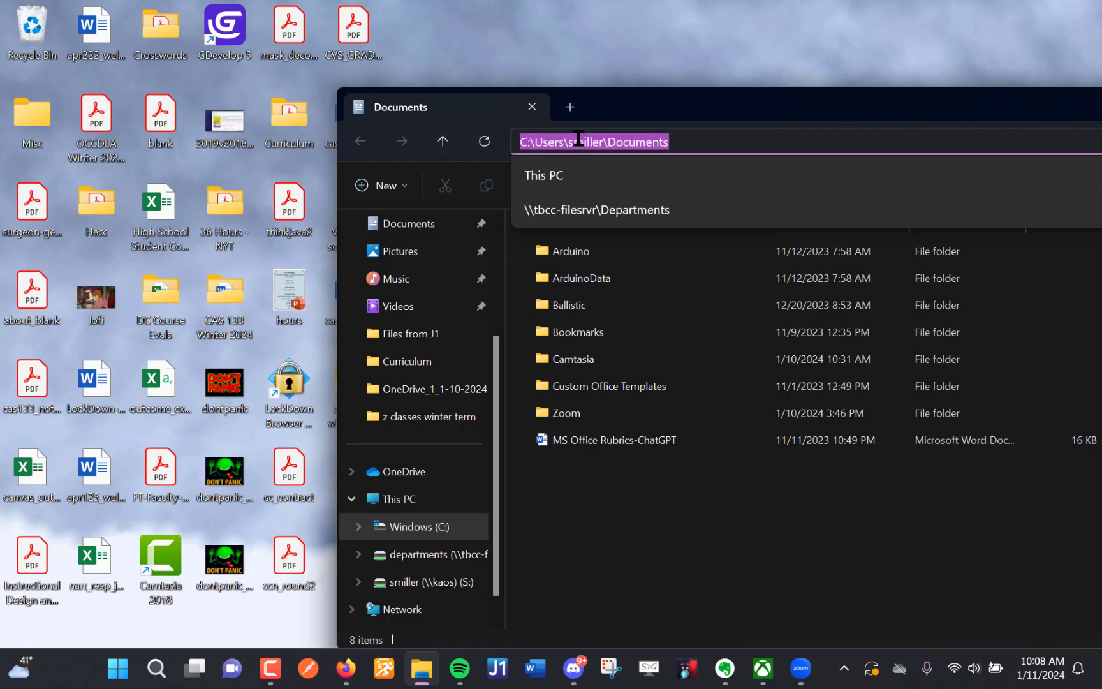
left_click_drag(578, 139, 537, 5)
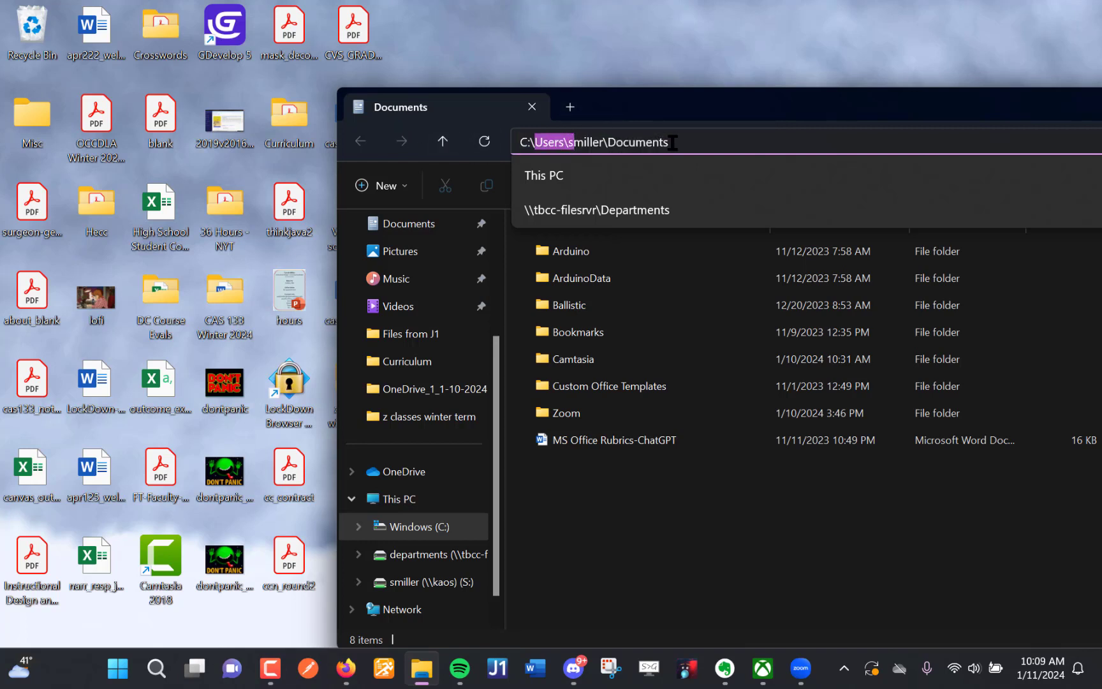
left_click(677, 143)
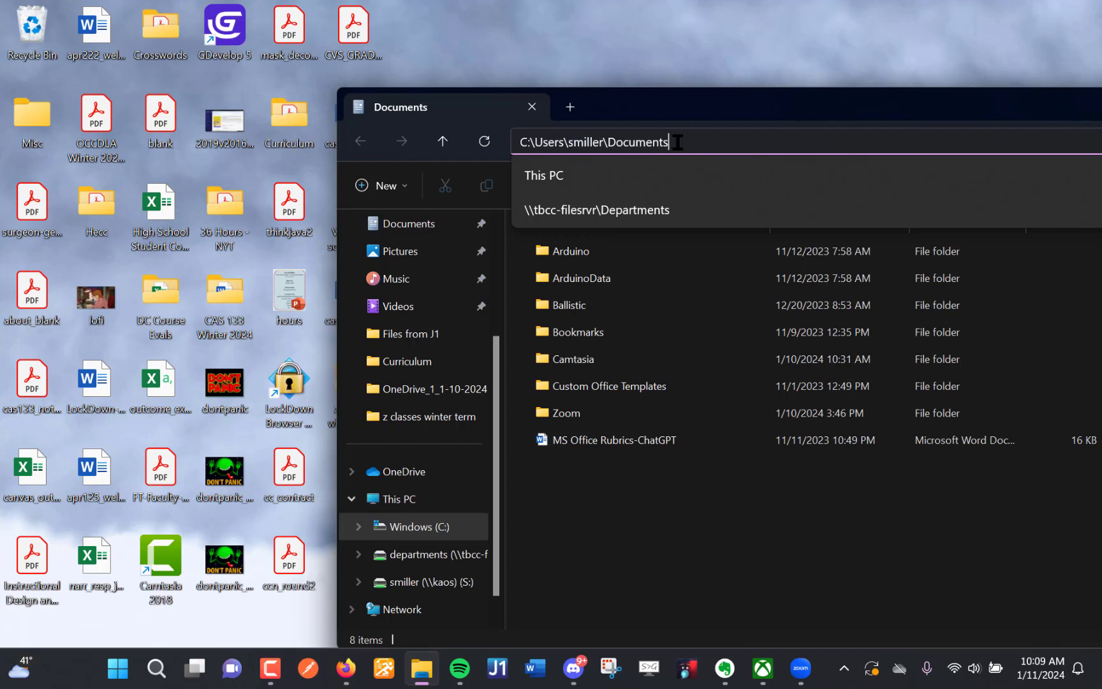
left_click(466, 108)
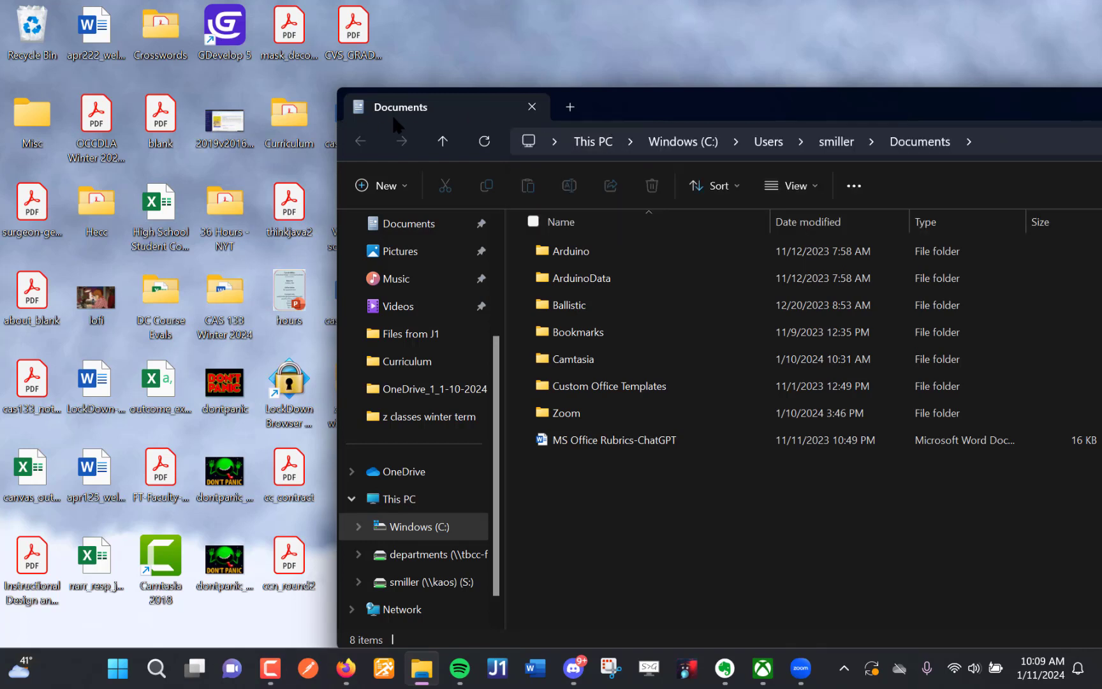
right_click(361, 112)
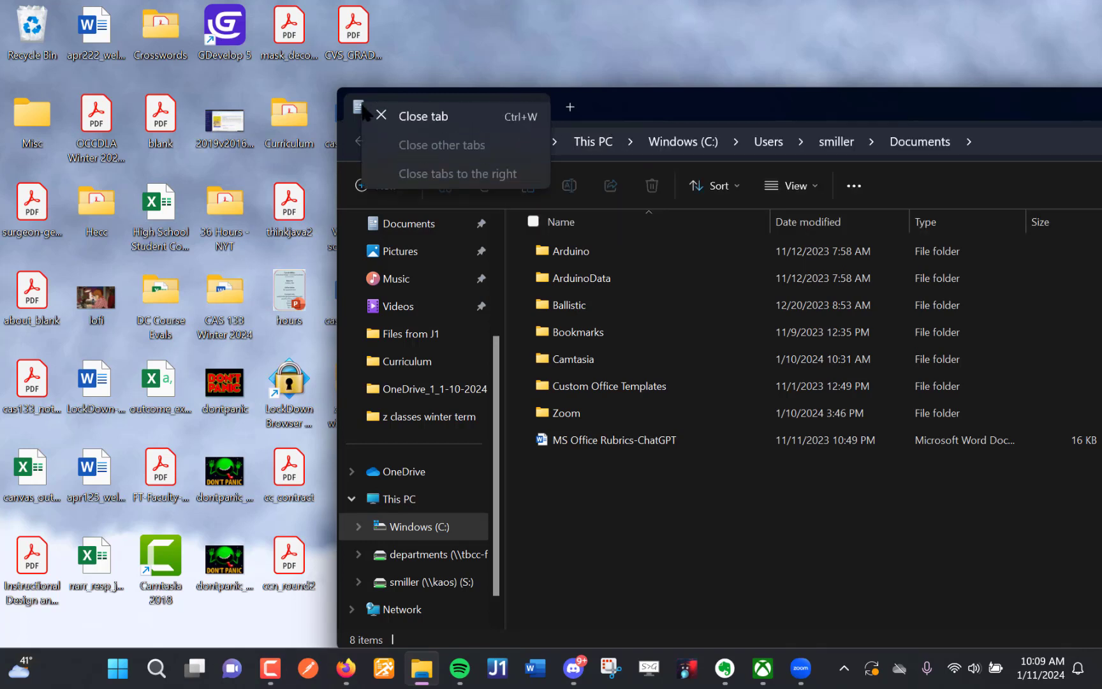
left_click(647, 70)
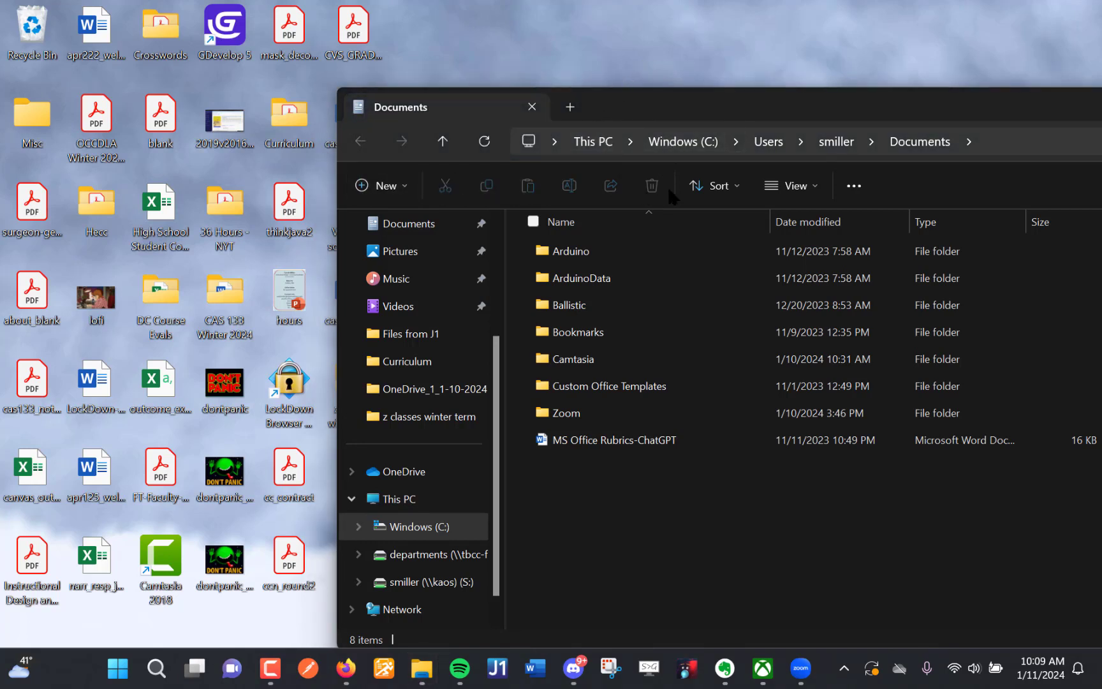
- Create a shortcut to the Documents folder on the desktop from its pinned entry in File Explorer
left_click(682, 142)
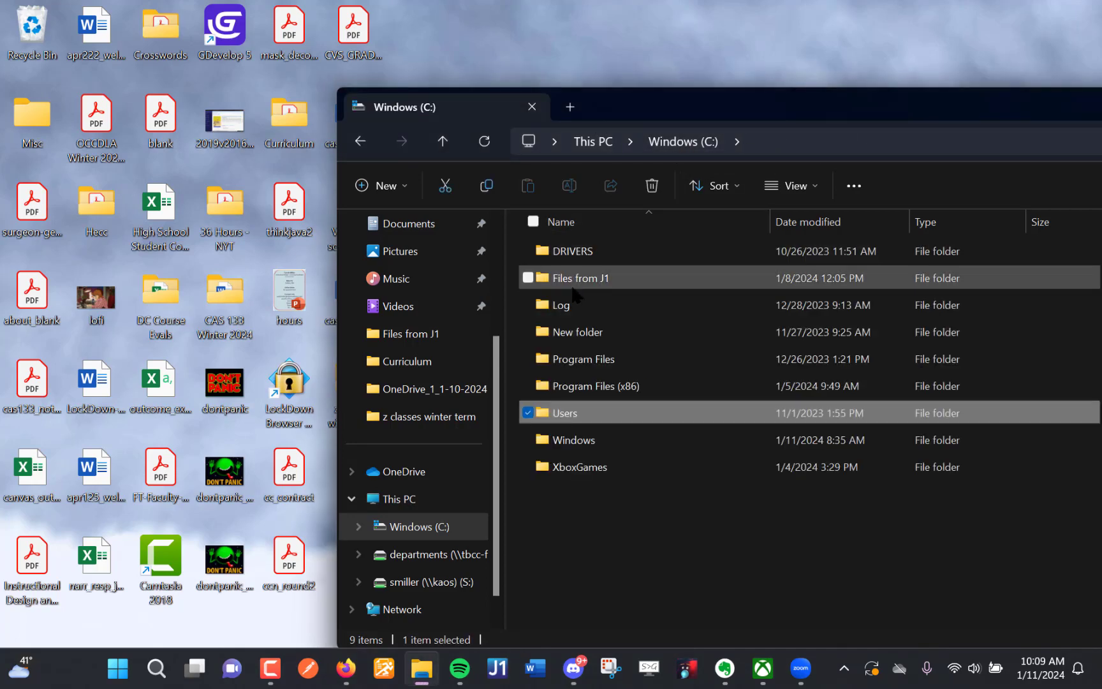
left_click(420, 229)
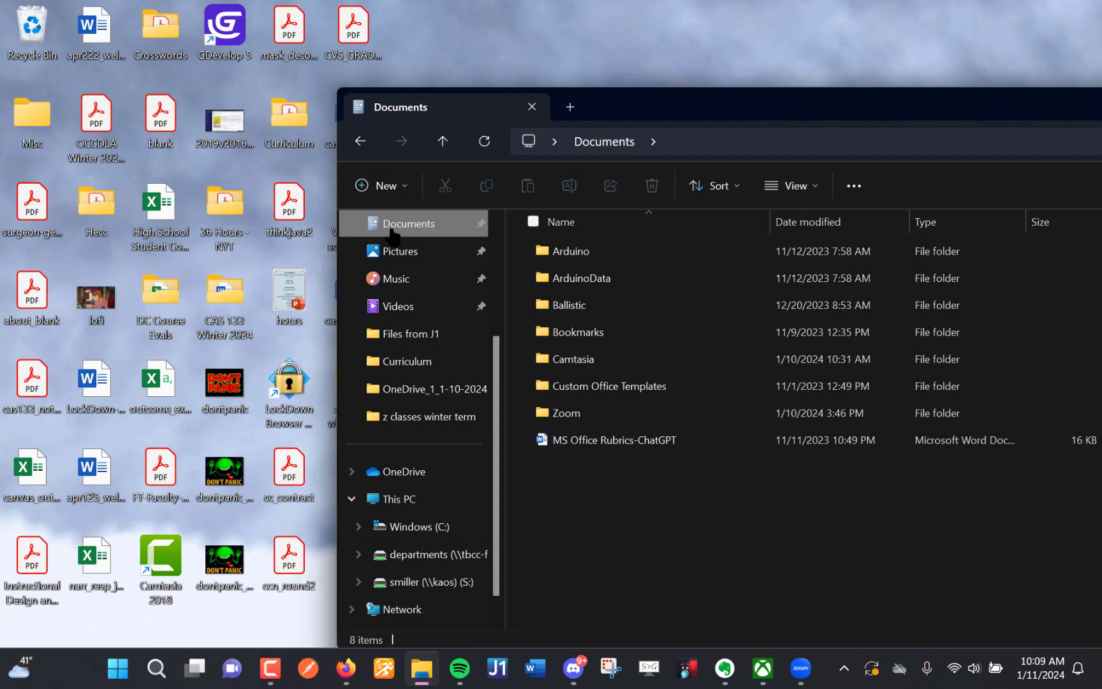
left_click_drag(405, 233, 450, 79)
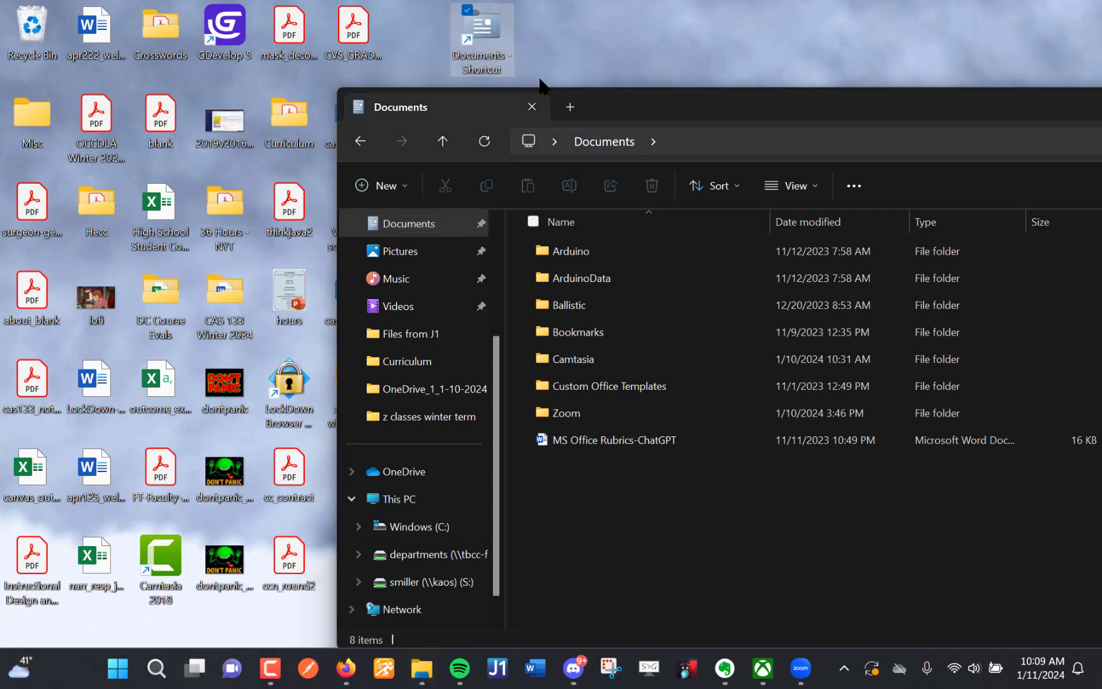
- Close the Documents window and open the folder through its new desktop shortcut
left_click_drag(797, 102, 341, 103)
left_click(950, 101)
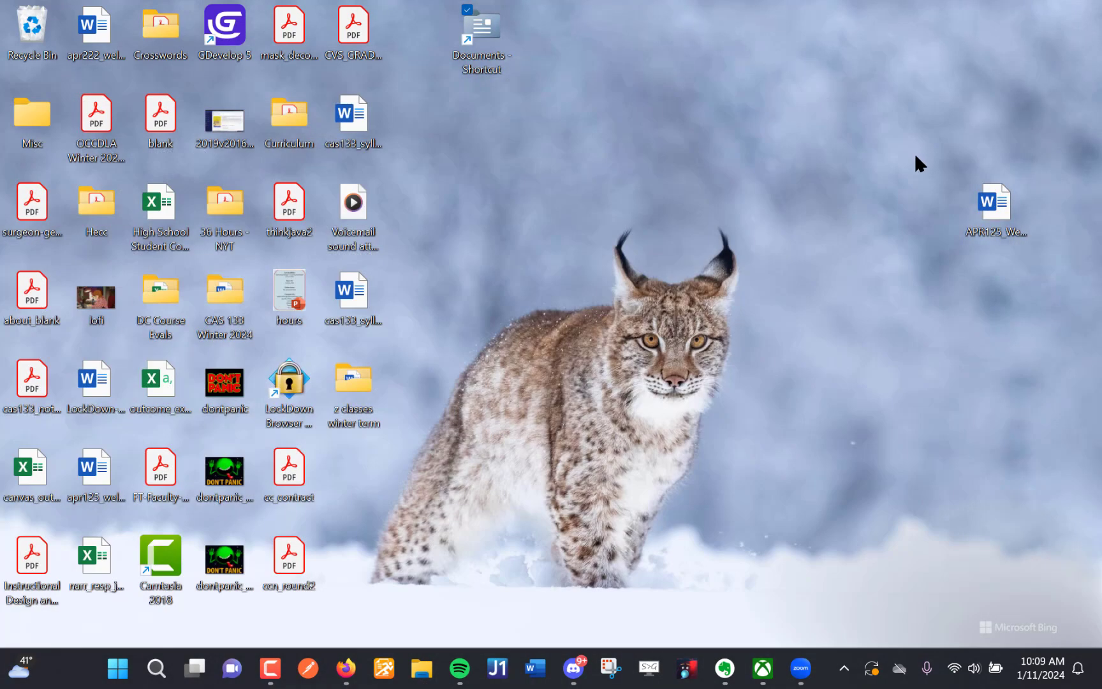
double_click(491, 59)
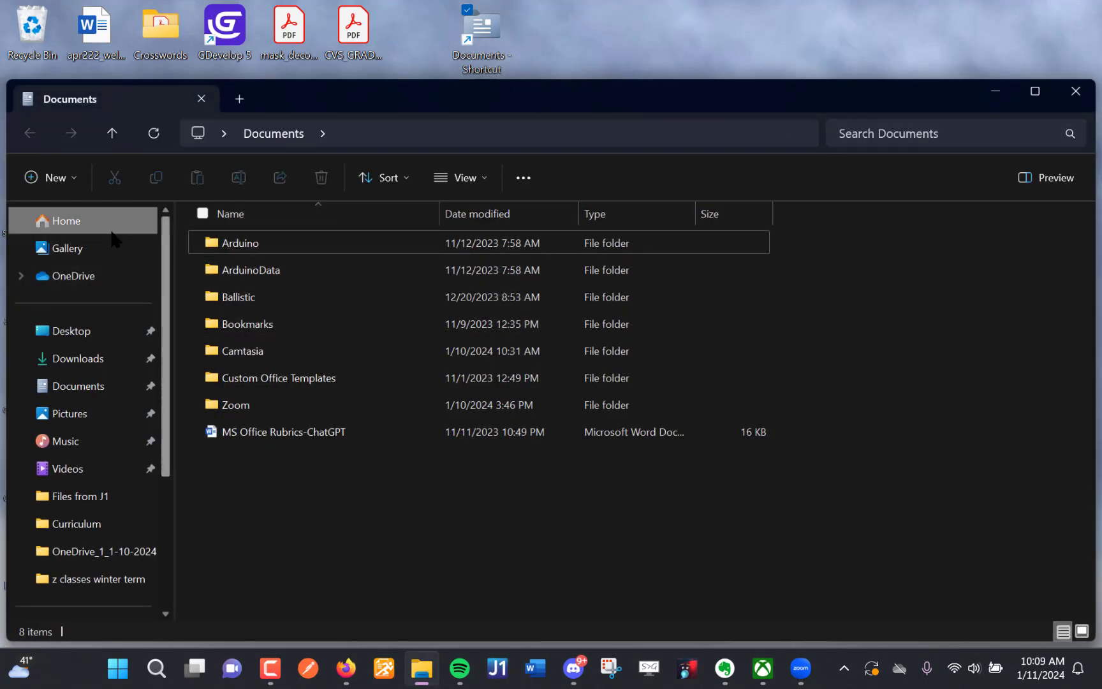
- Create a folder named "CAS 133" in Documents
left_click(63, 182)
left_click(86, 215)
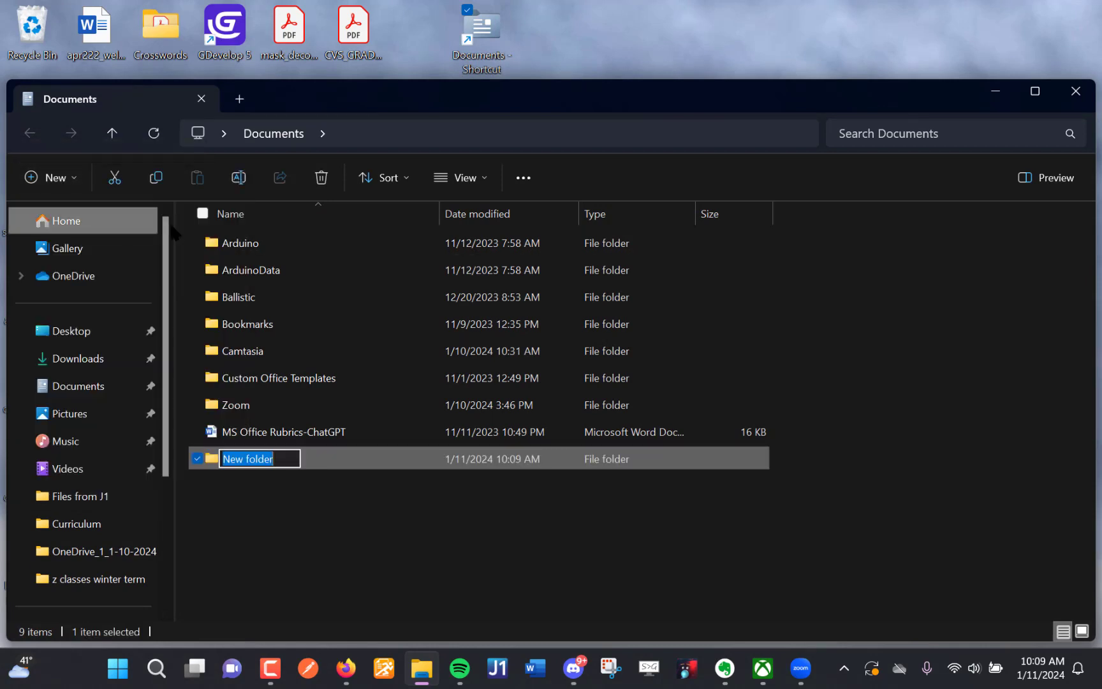
type("CAS 133")
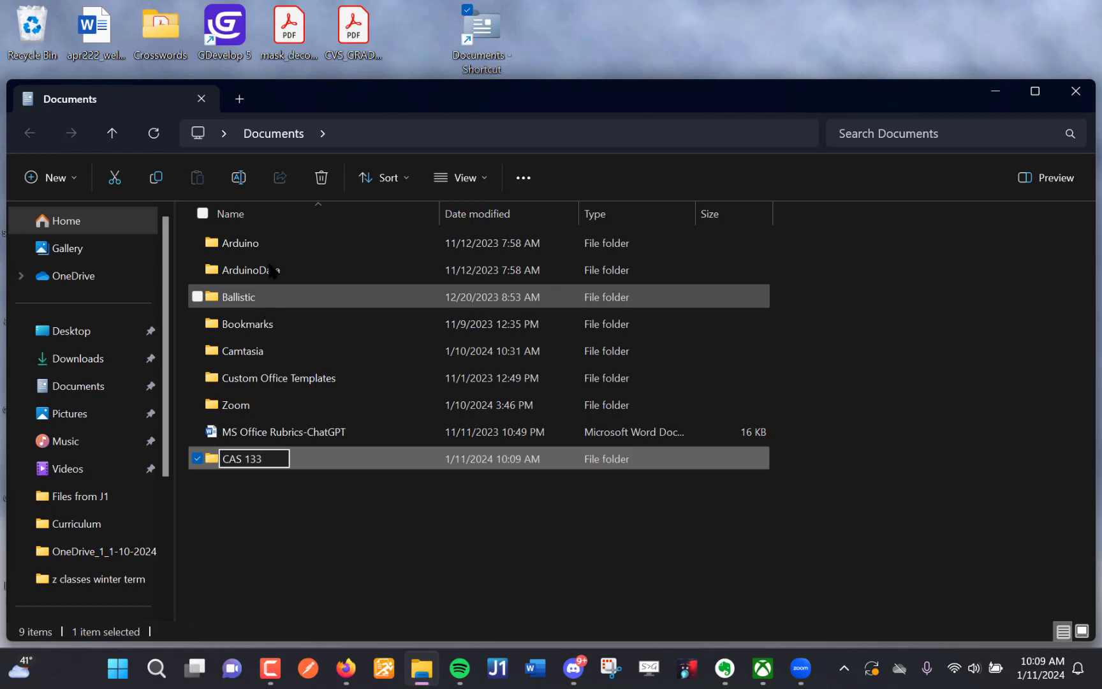
left_click(296, 491)
- Open the CAS 133 folder and create a subfolder named "Word Module 1" in it
double_click(282, 459)
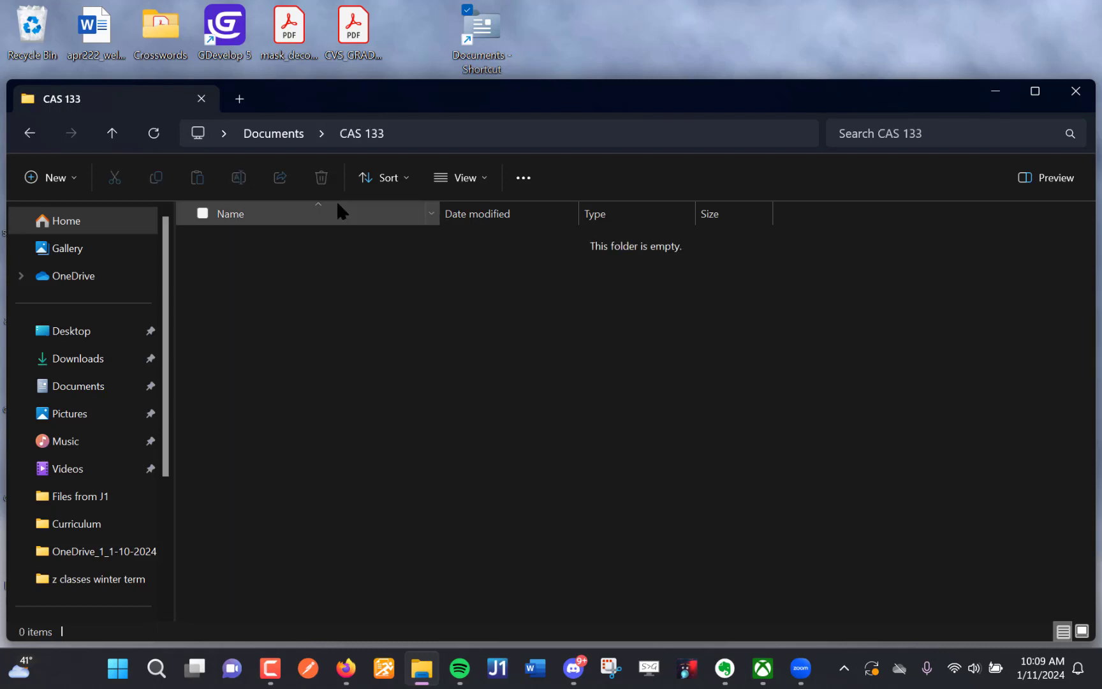
left_click(85, 172)
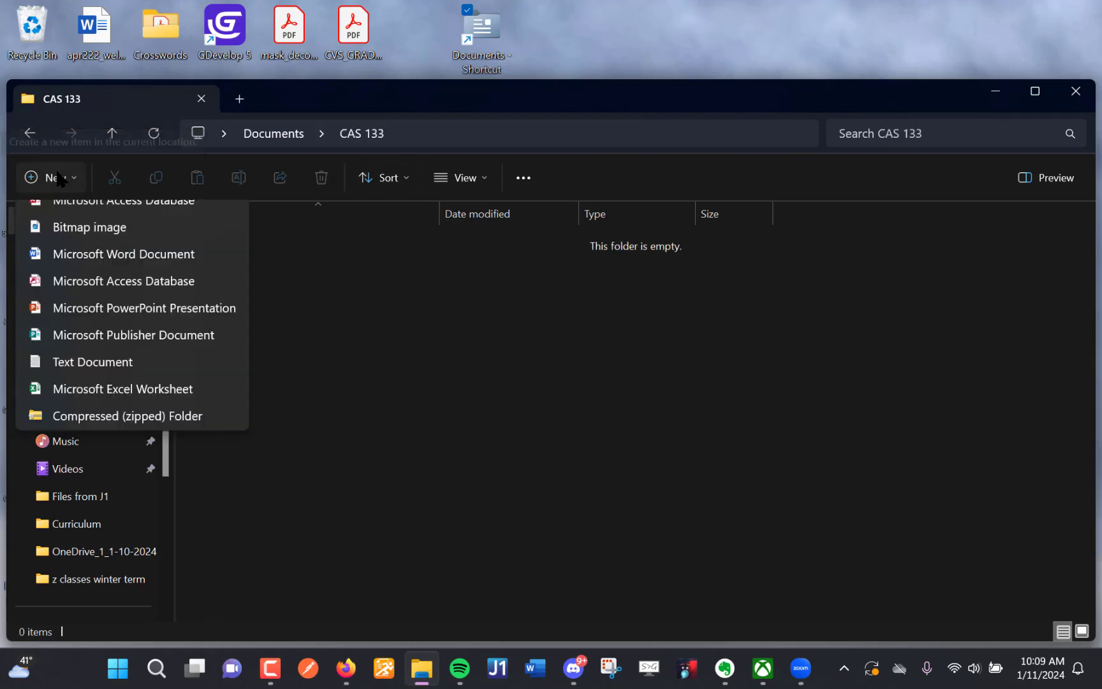
left_click(81, 212)
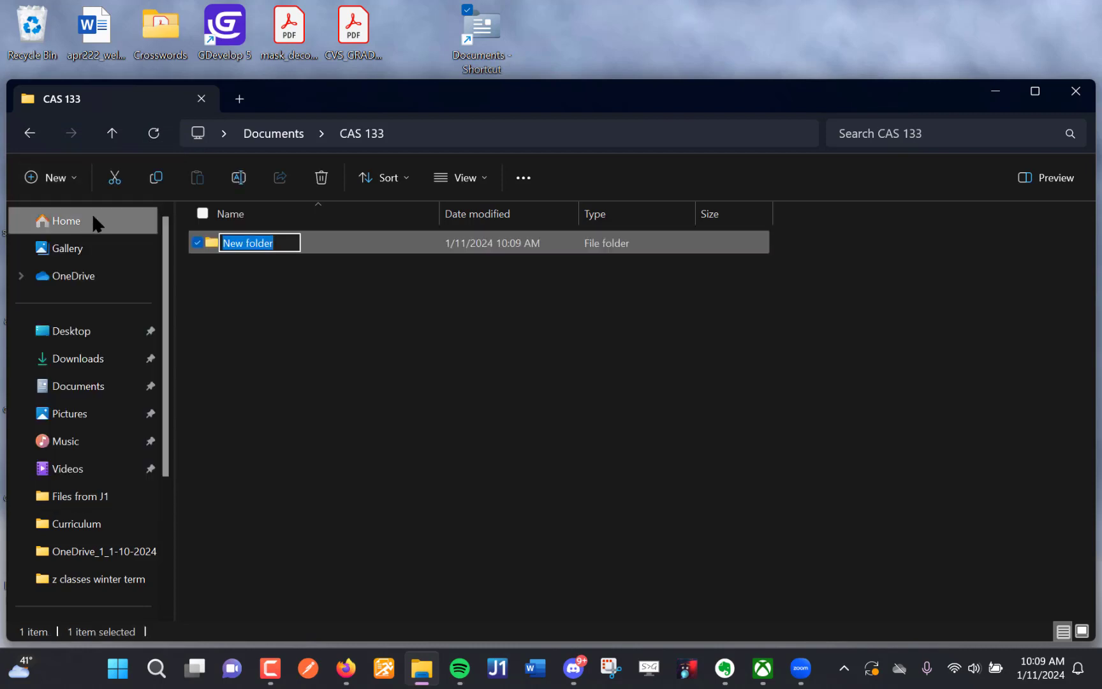
type("Wor dM")
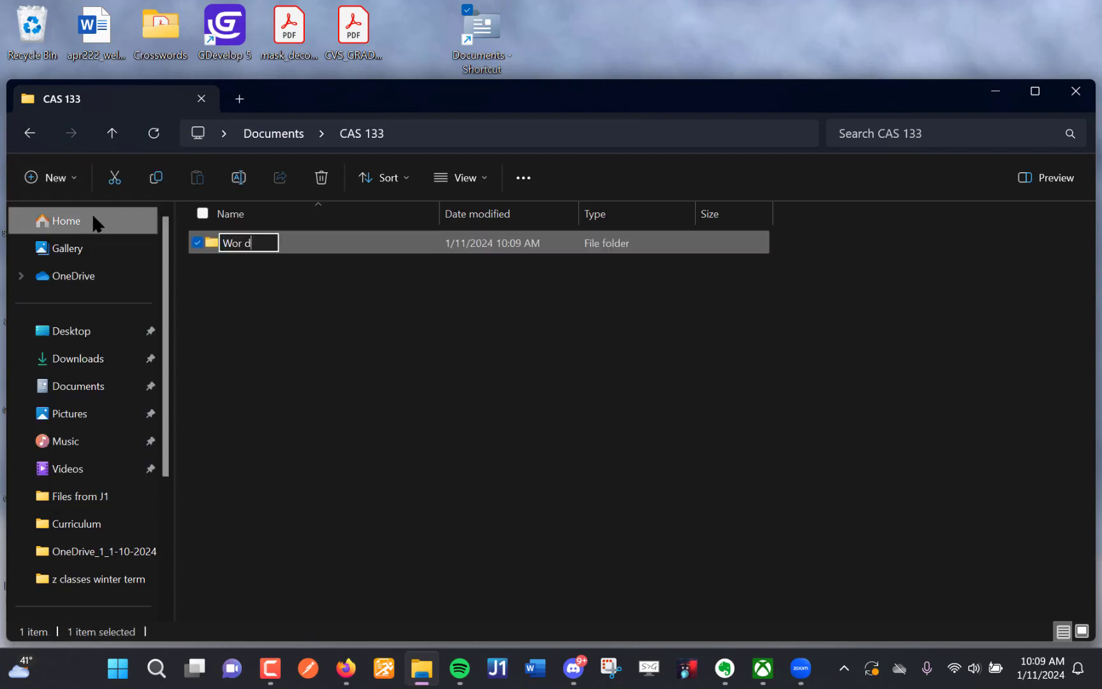
key("BackSpace")
key("BackSpace")
key("BackSpace")
type("d Mod")
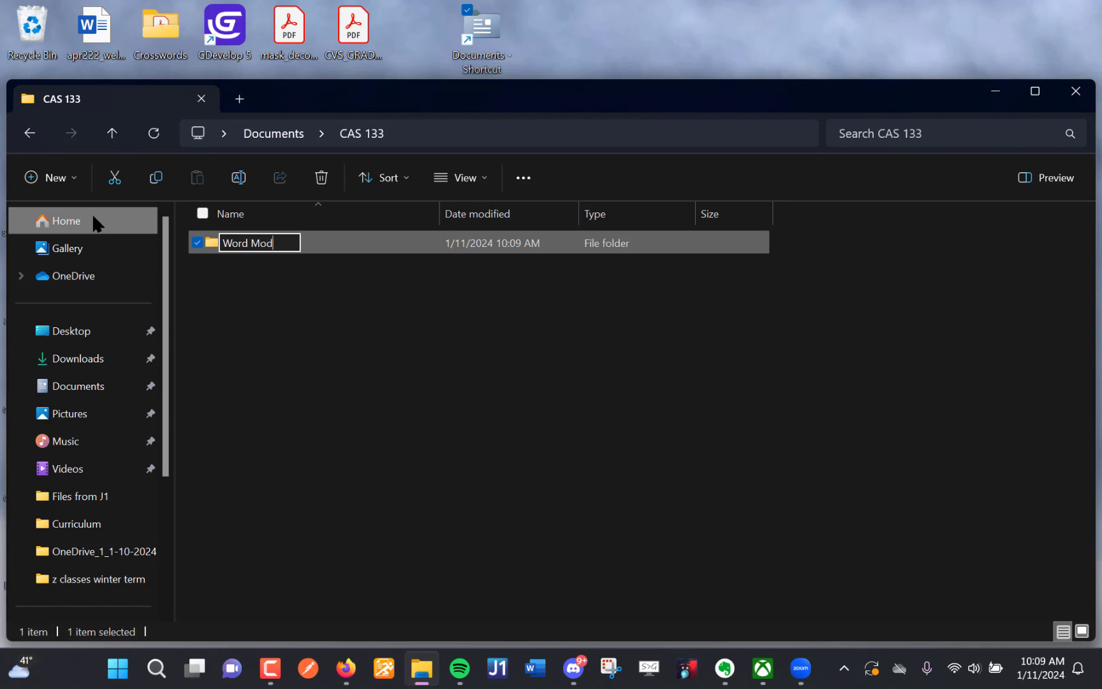
type("ule 1")
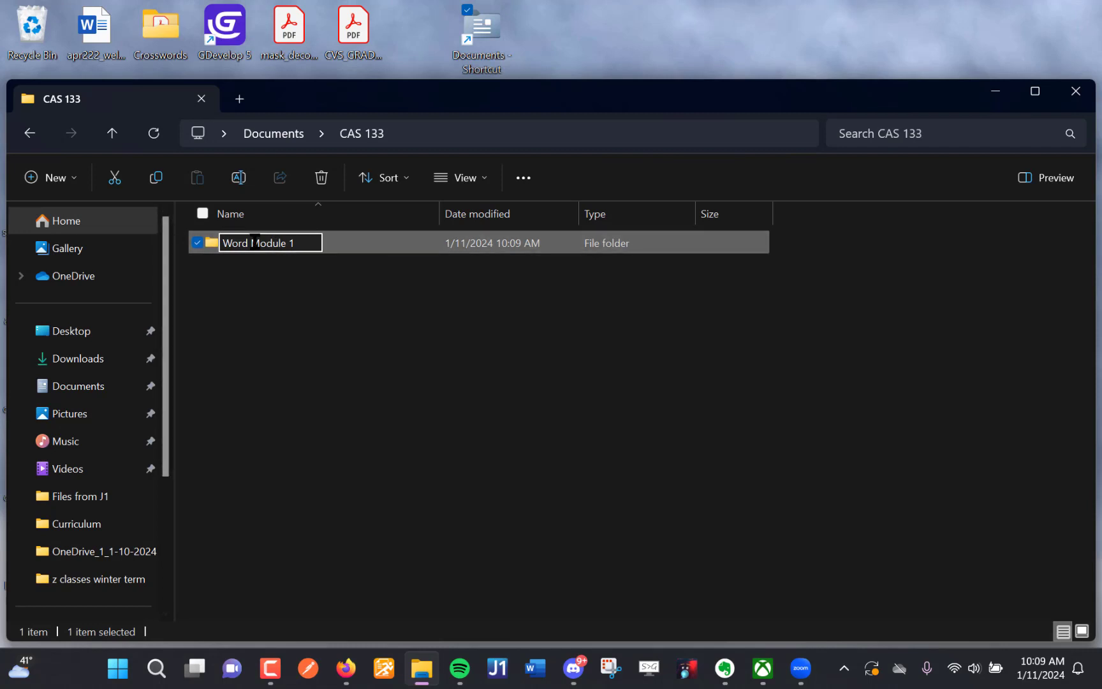
left_click(295, 261)
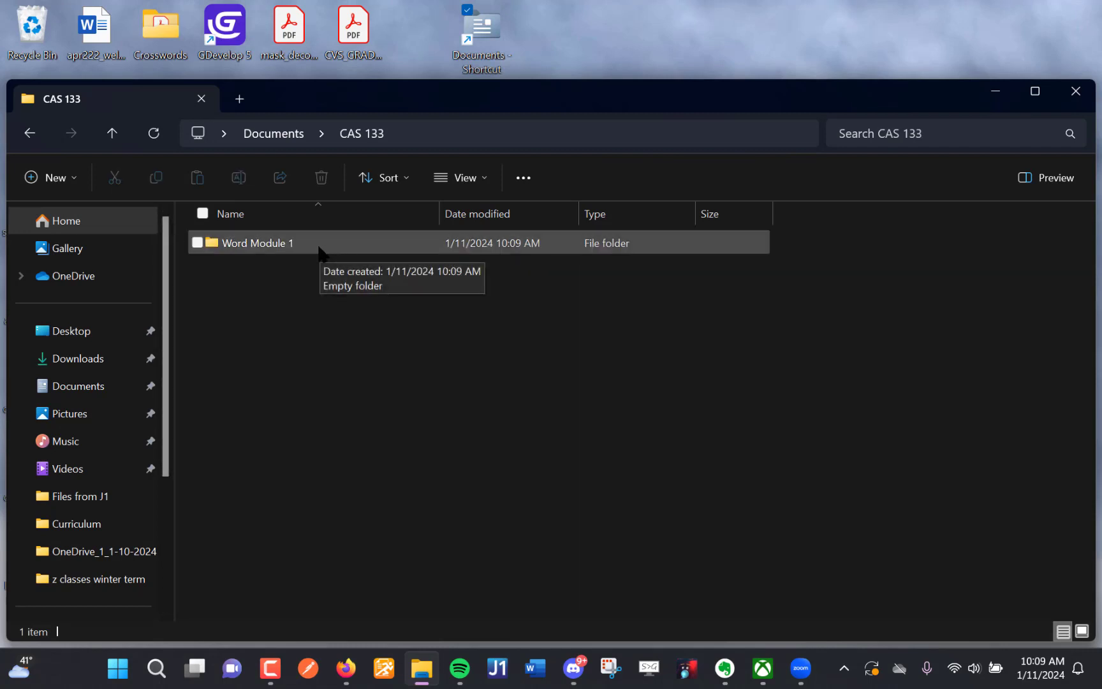
- Open the Word Module 1 folder and create a subfolder named "Word Module 1 Project" in it
double_click(248, 245)
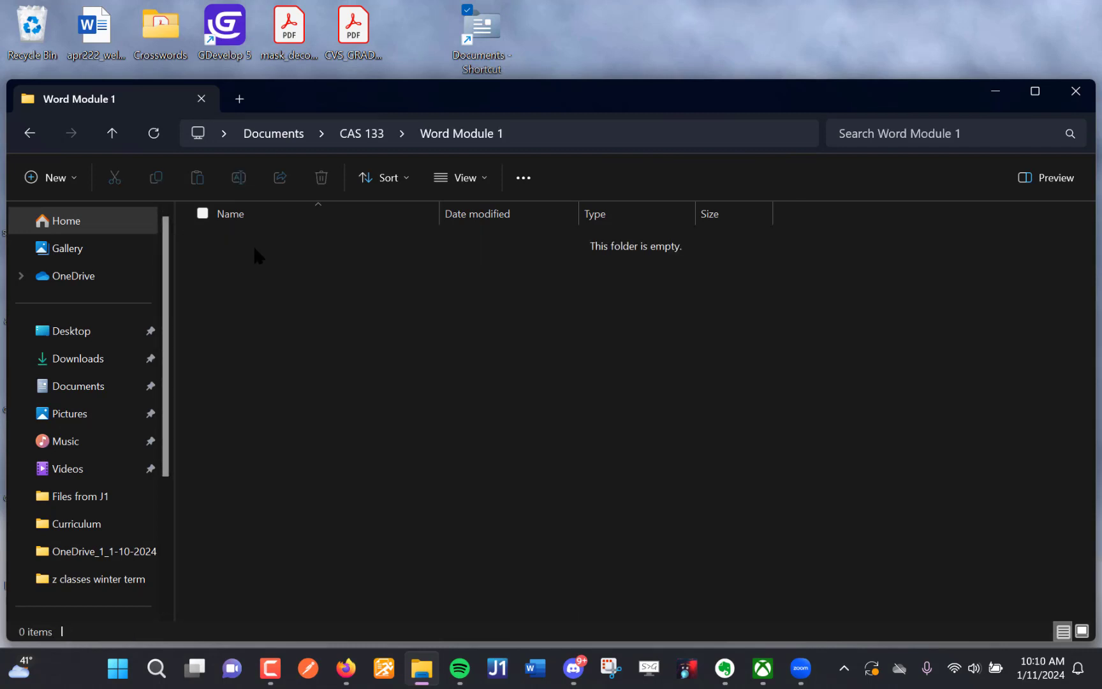
left_click(73, 179)
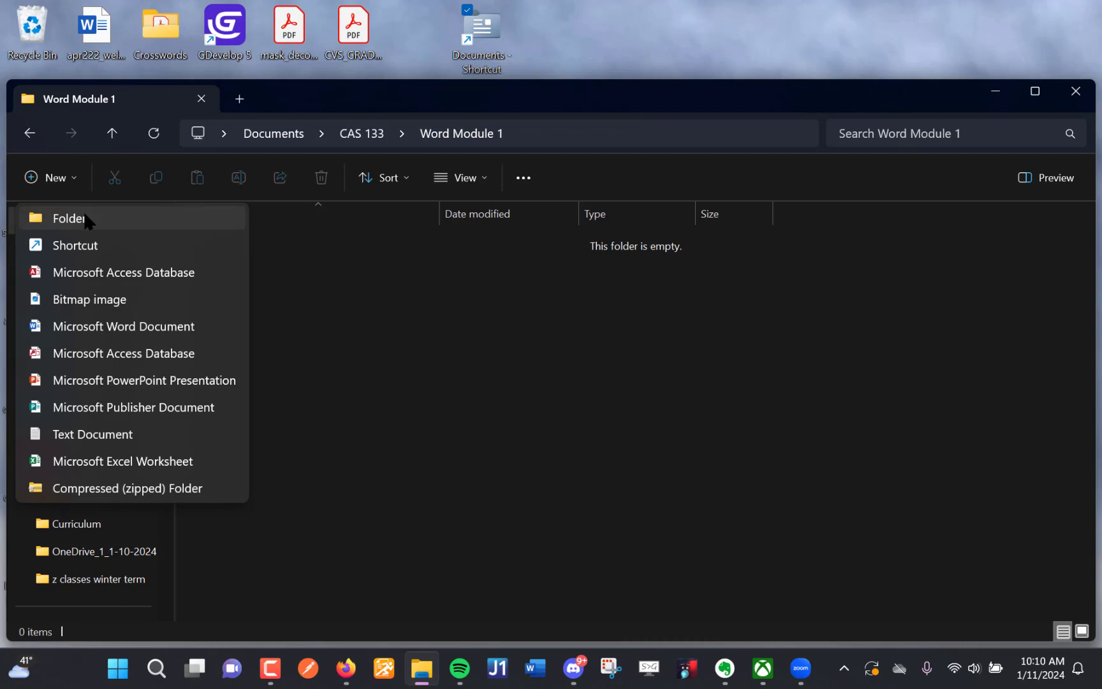
left_click(86, 220)
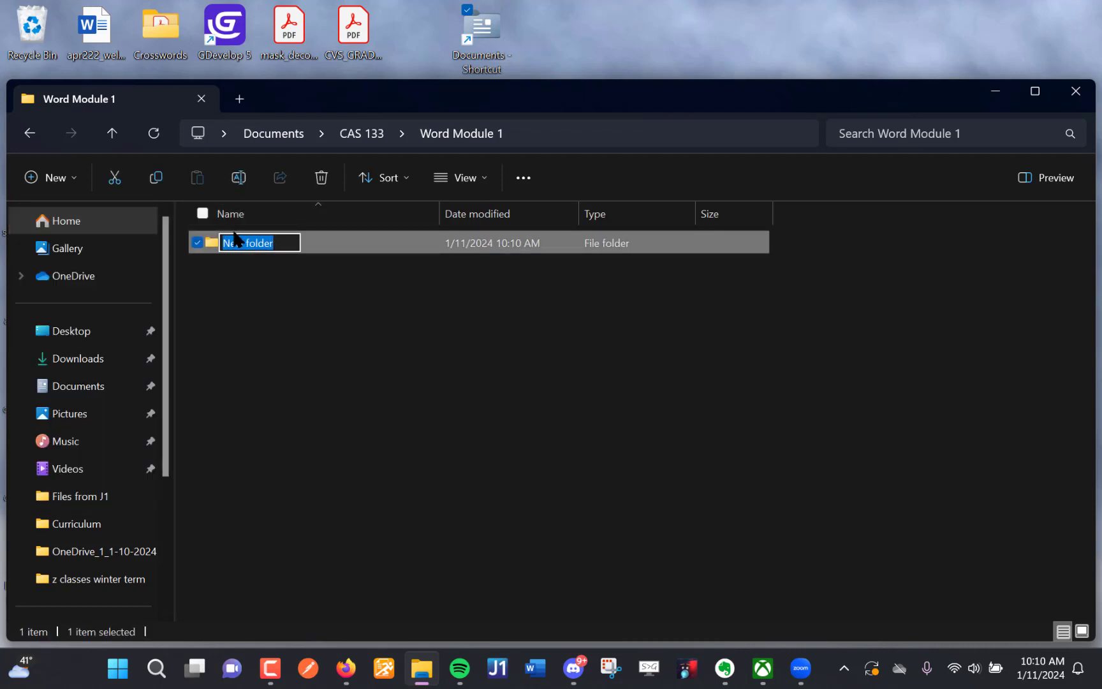
type("Wo")
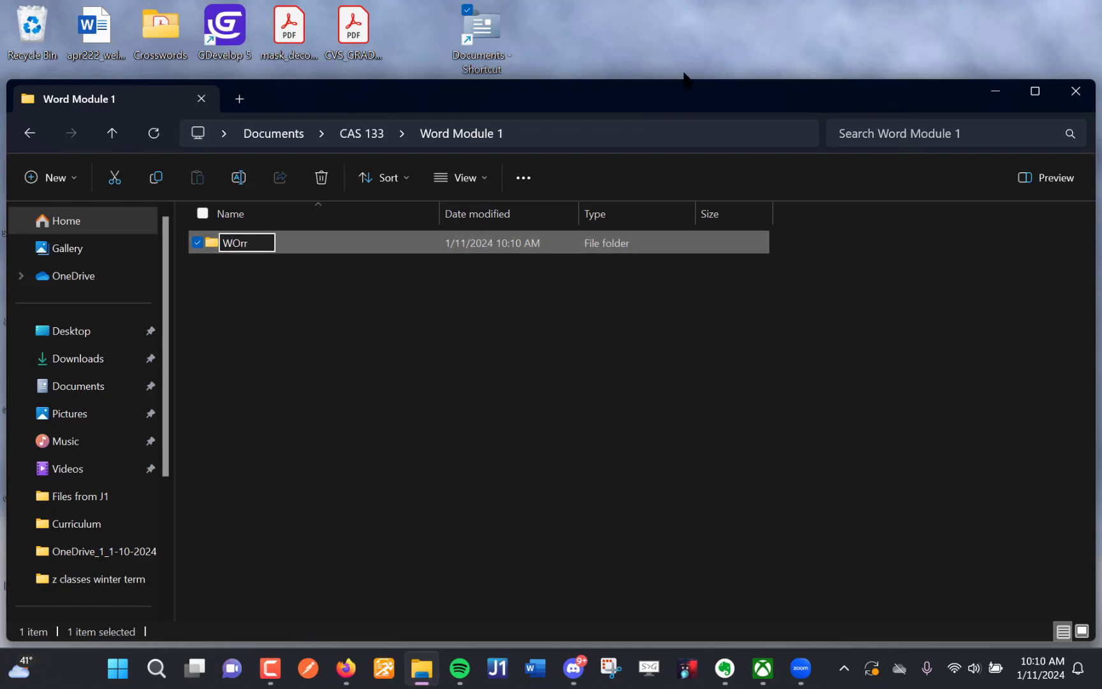
key("BackSpace")
key("BackSpace")
type("ord Mod")
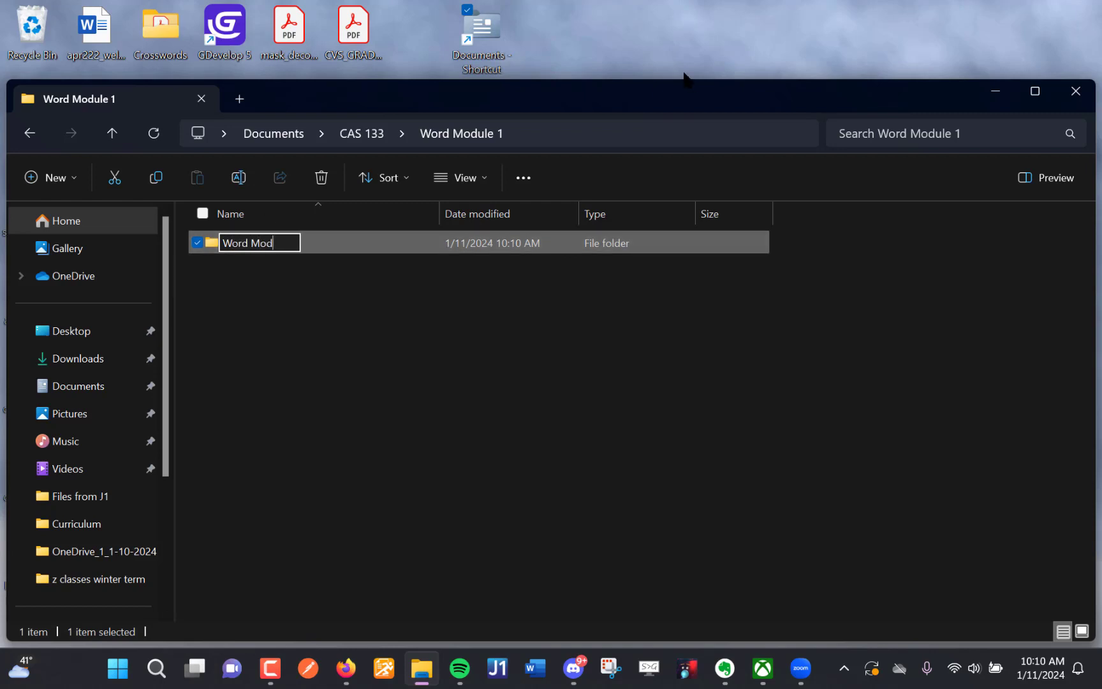
type("ule 1 Proejct")
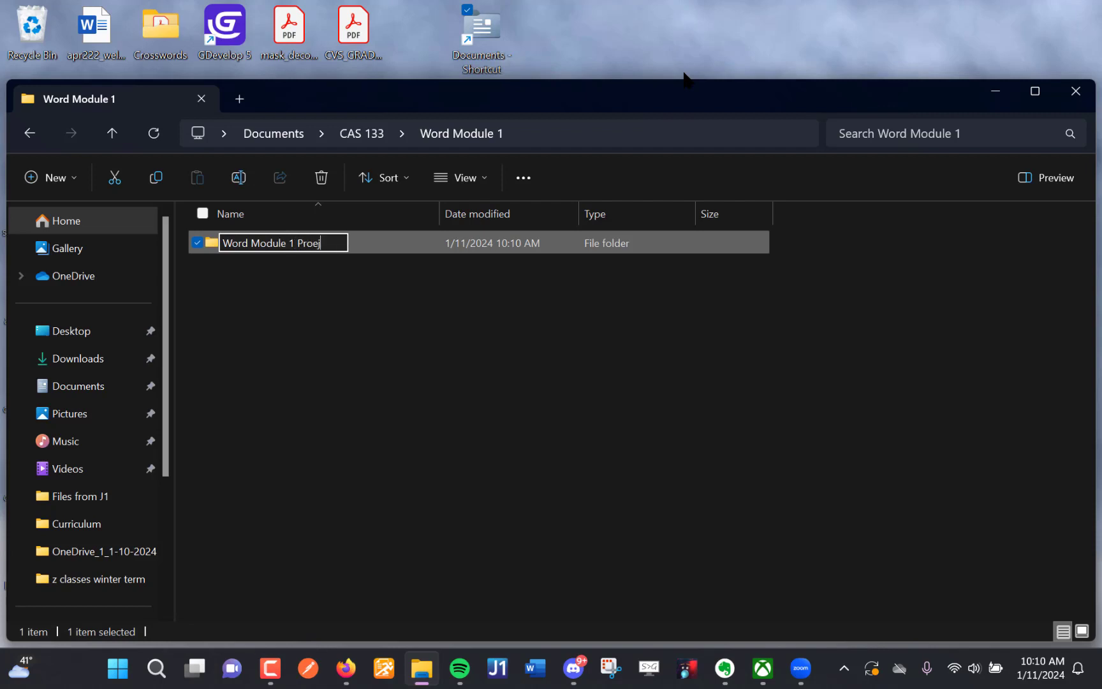
key("BackSpace")
key("BackSpace")
key("BackSpace")
key("BackSpace")
type("jec")
key("Return")
- Create a folder named "Word Module 1 Case 1" inside Word Module 1
left_click(51, 178)
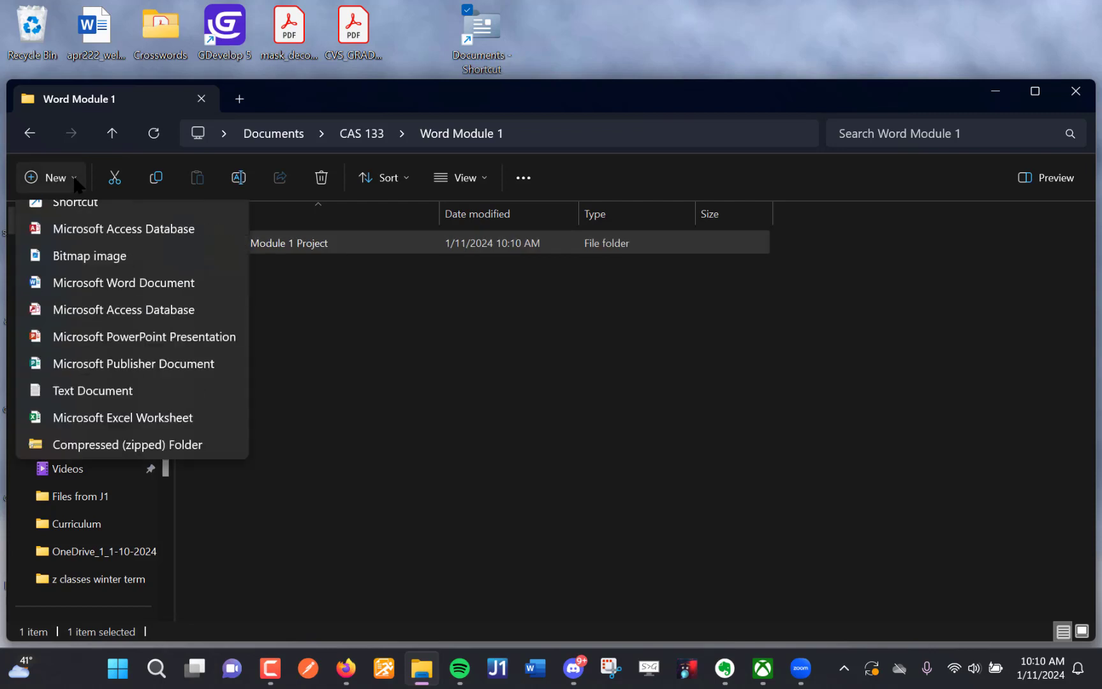
left_click(64, 217)
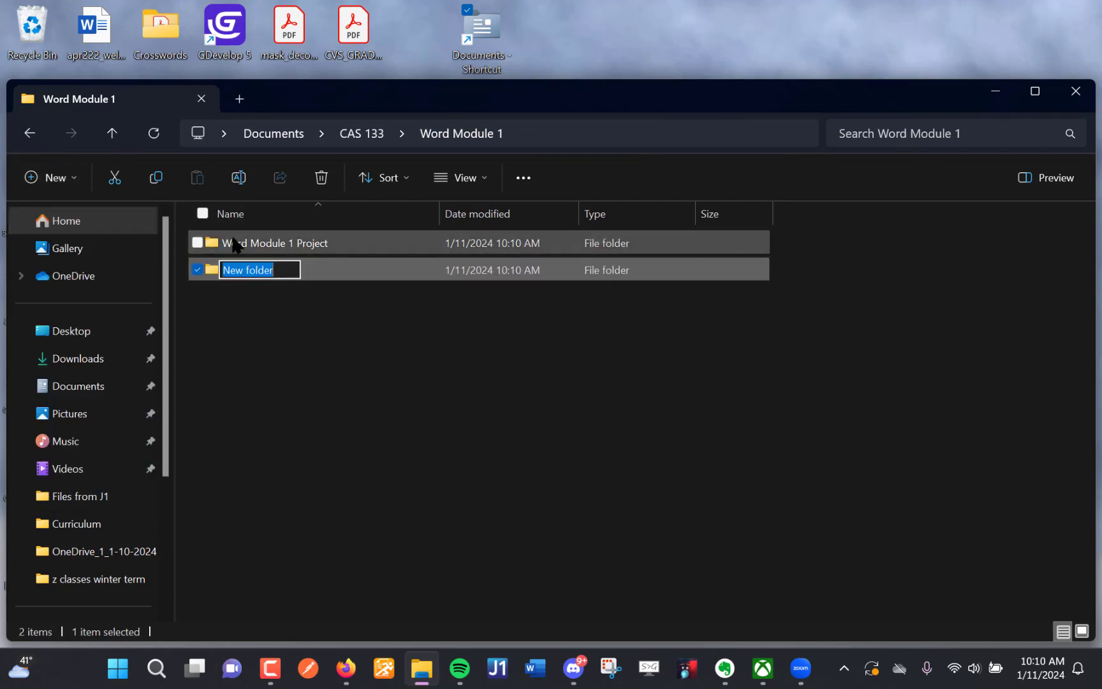
type("Word ")
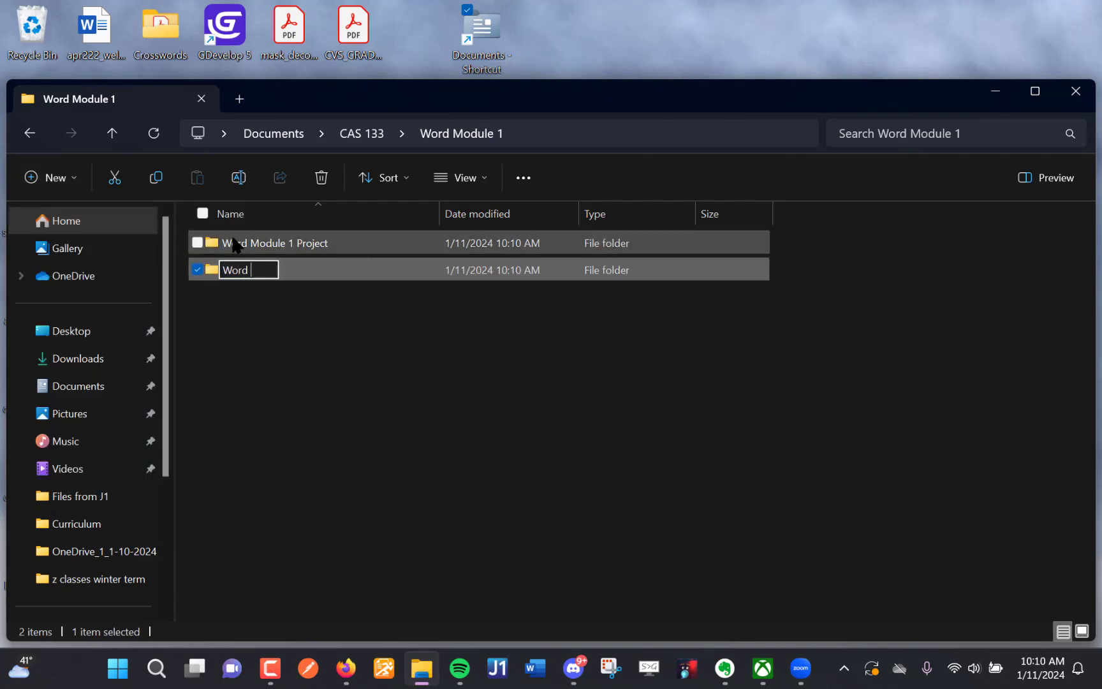
type("Module 1 Ca")
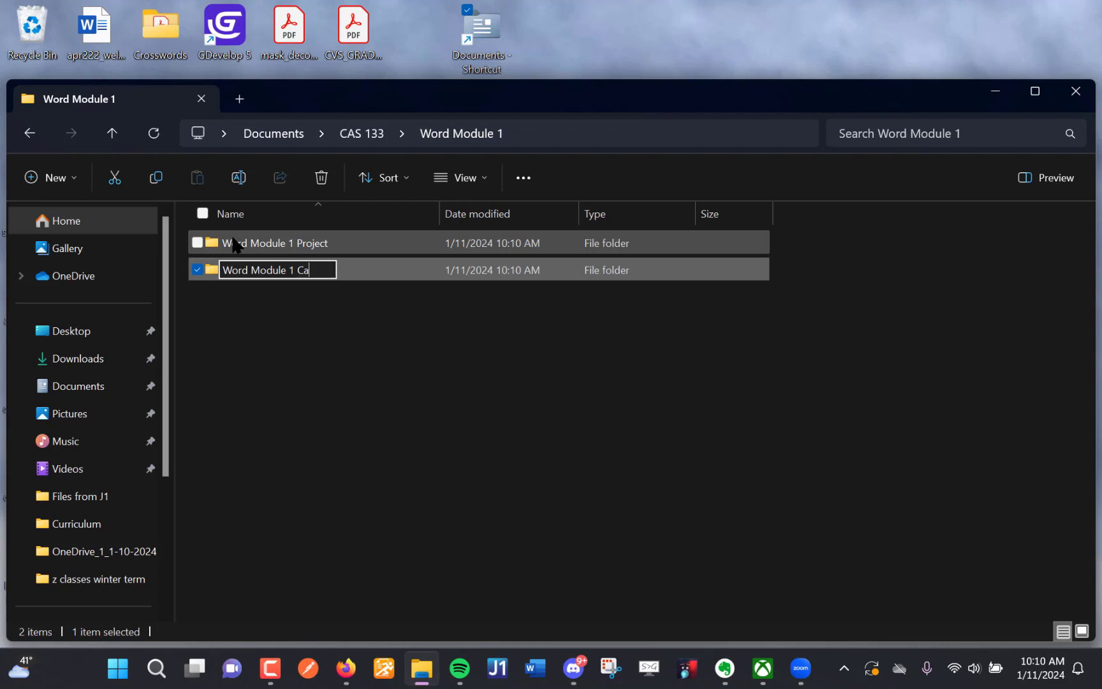
type("se 1")
left_click(290, 312)
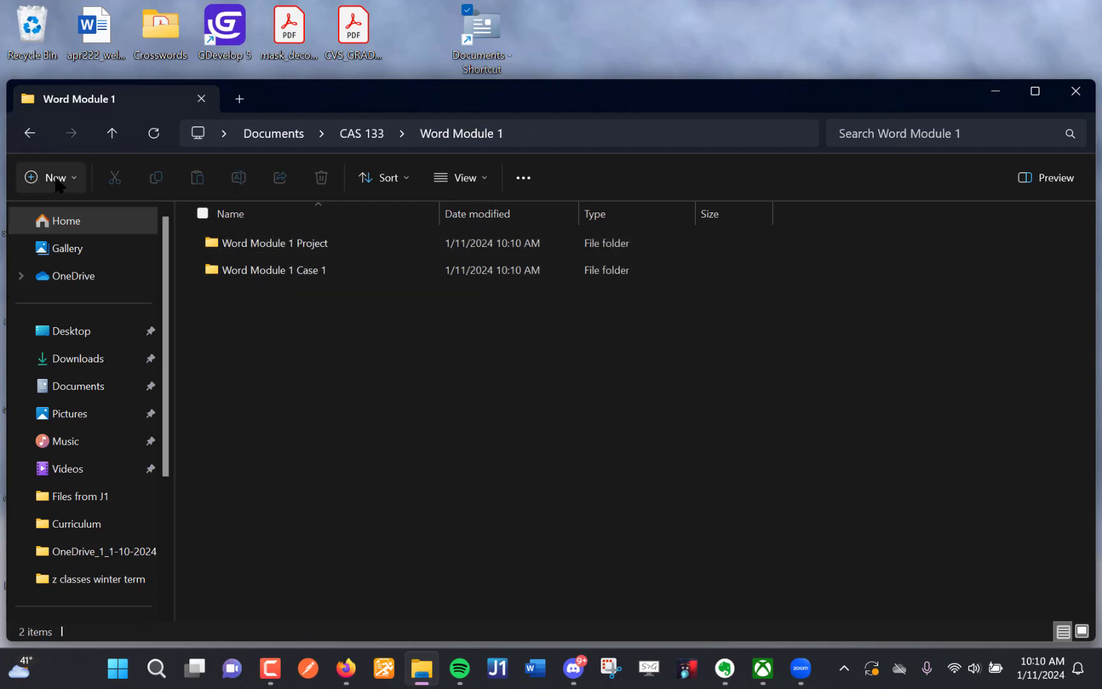
- Create a folder named "Word Module 1 Case 2" inside Word Module 1
left_click(58, 180)
left_click(96, 212)
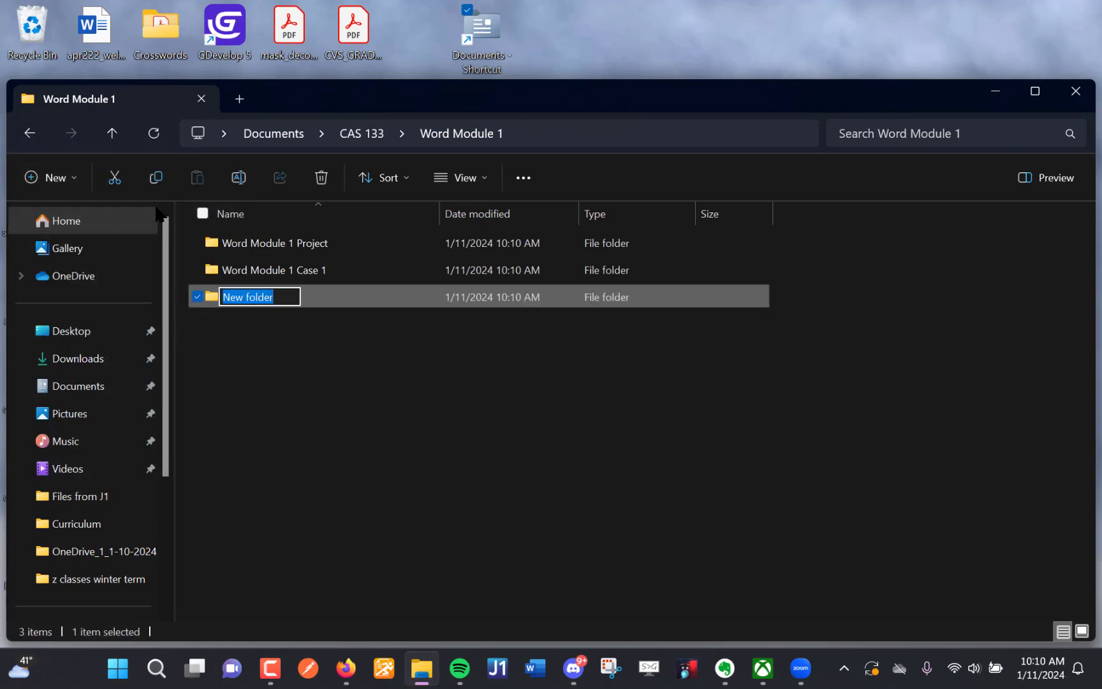
type("Wor")
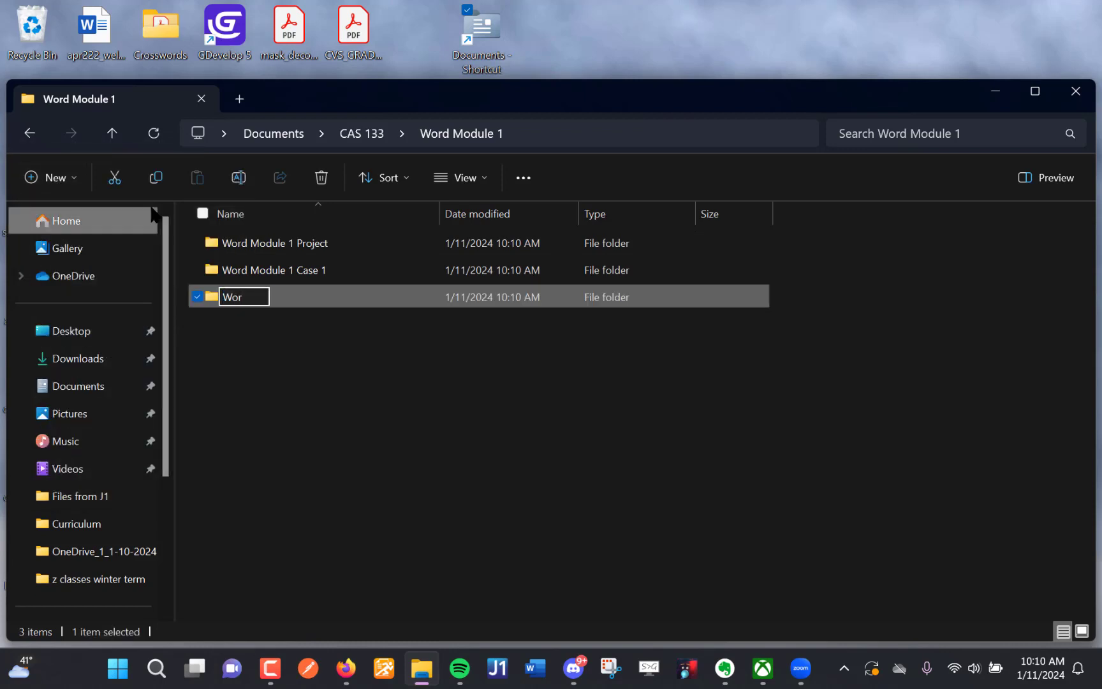
type("d Module")
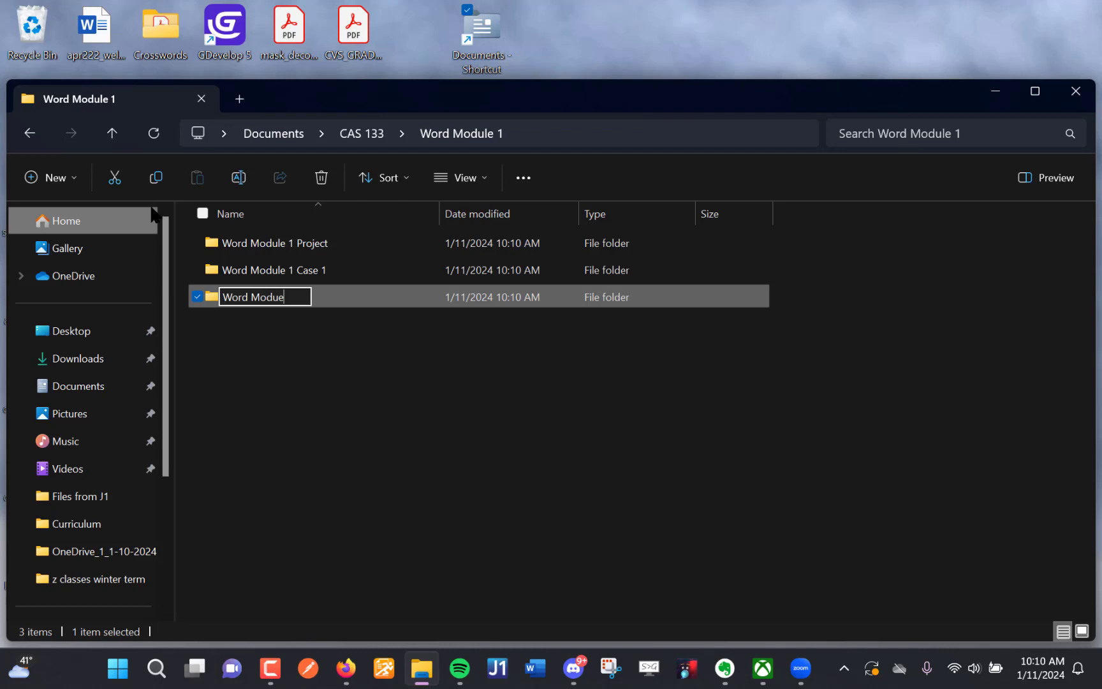
key("BackSpace")
type("le ")
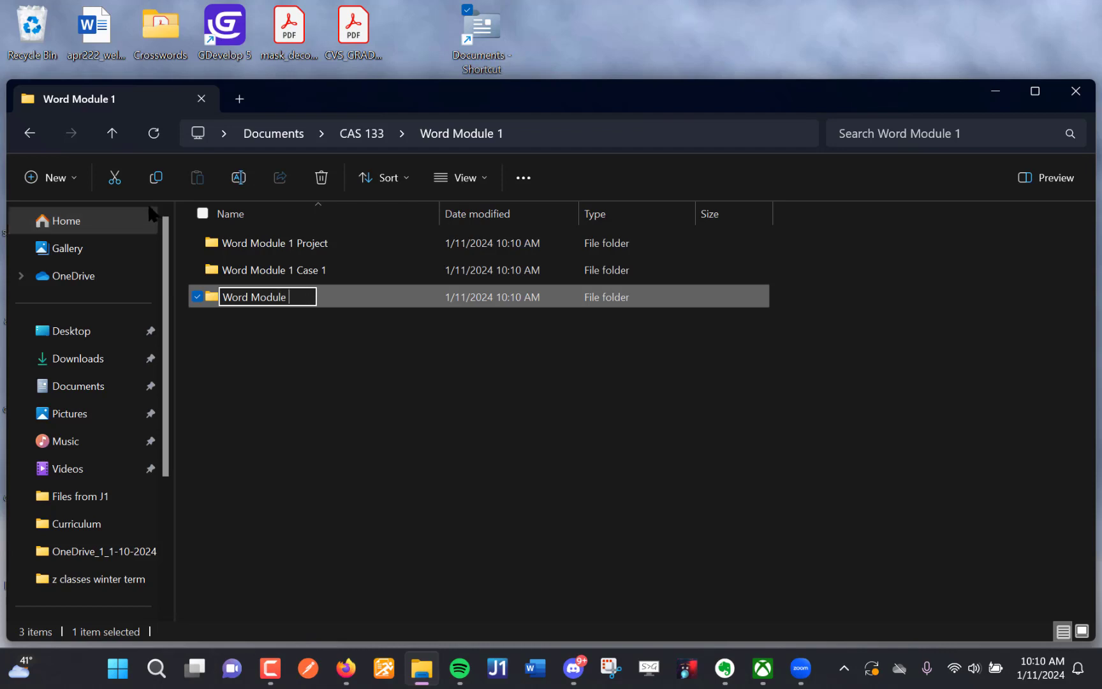
type("1")
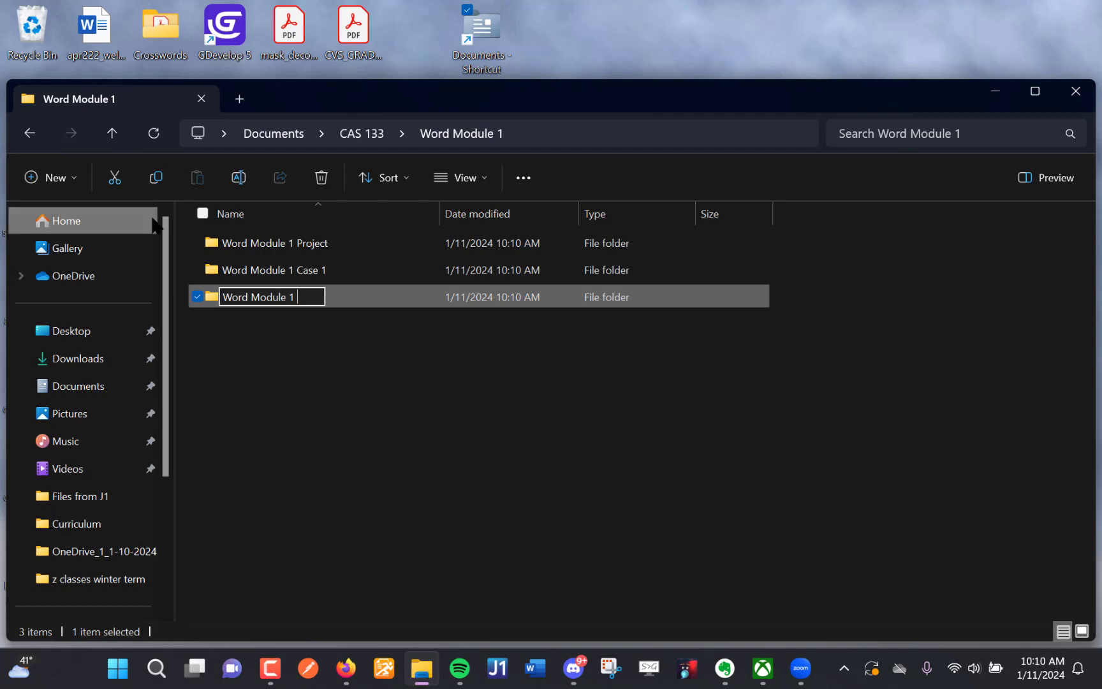
type(" Case 2")
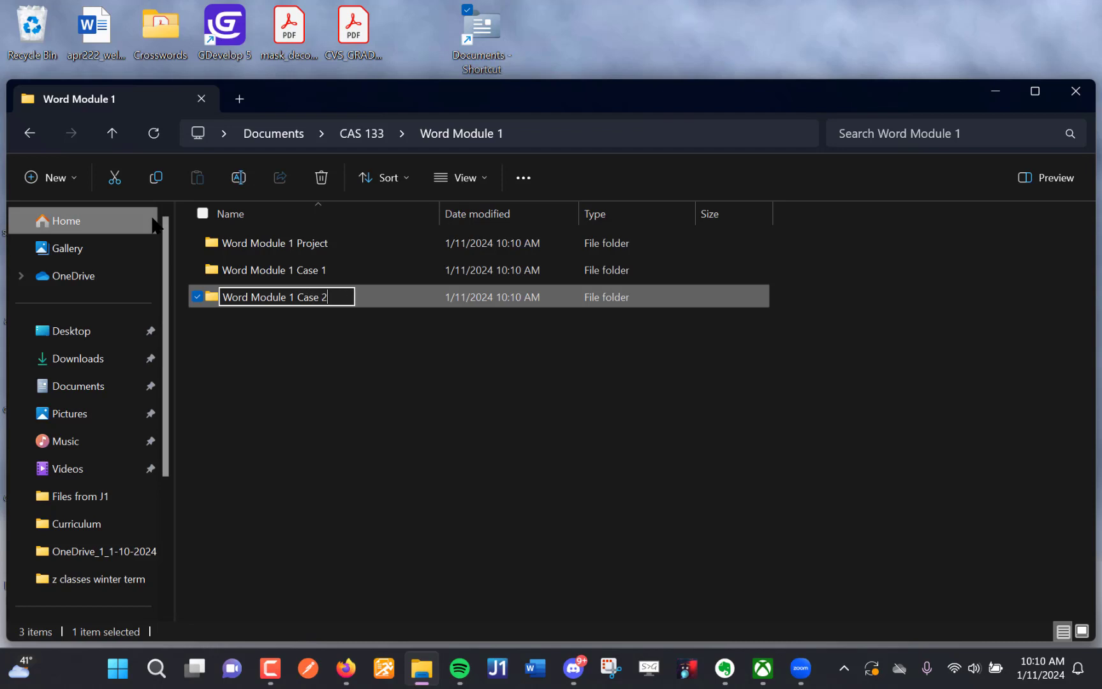
left_click(255, 365)
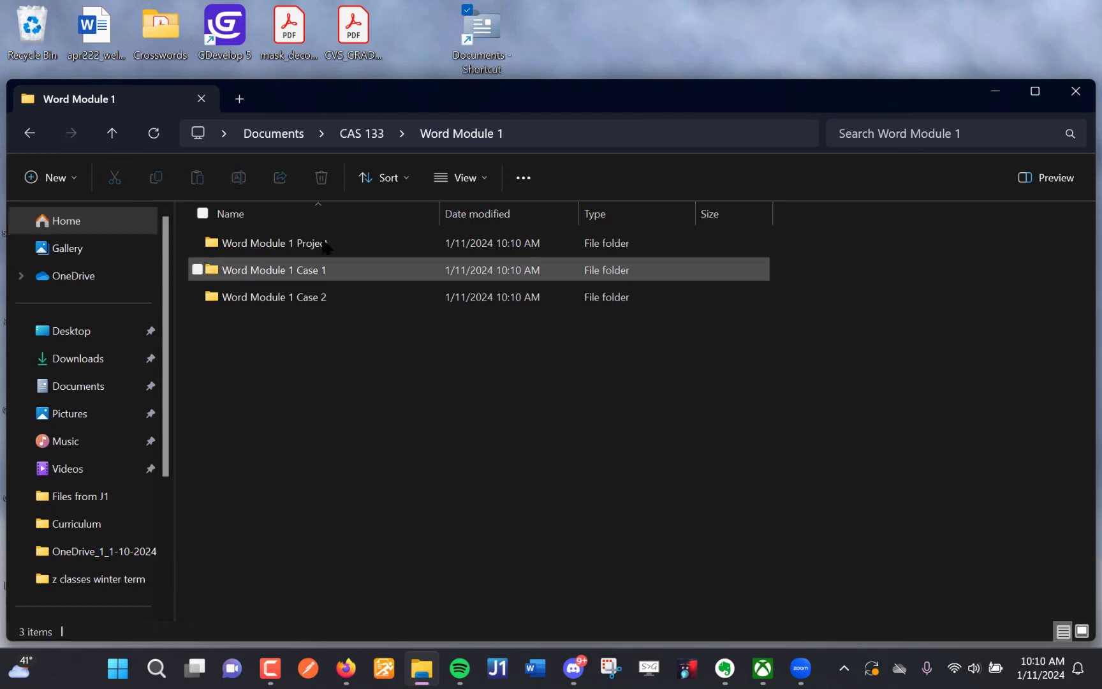
- Create a subfolder with a name beginning "Co" inside Word Module 1 Project, and go back to the CAS 133 folder
double_click(258, 244)
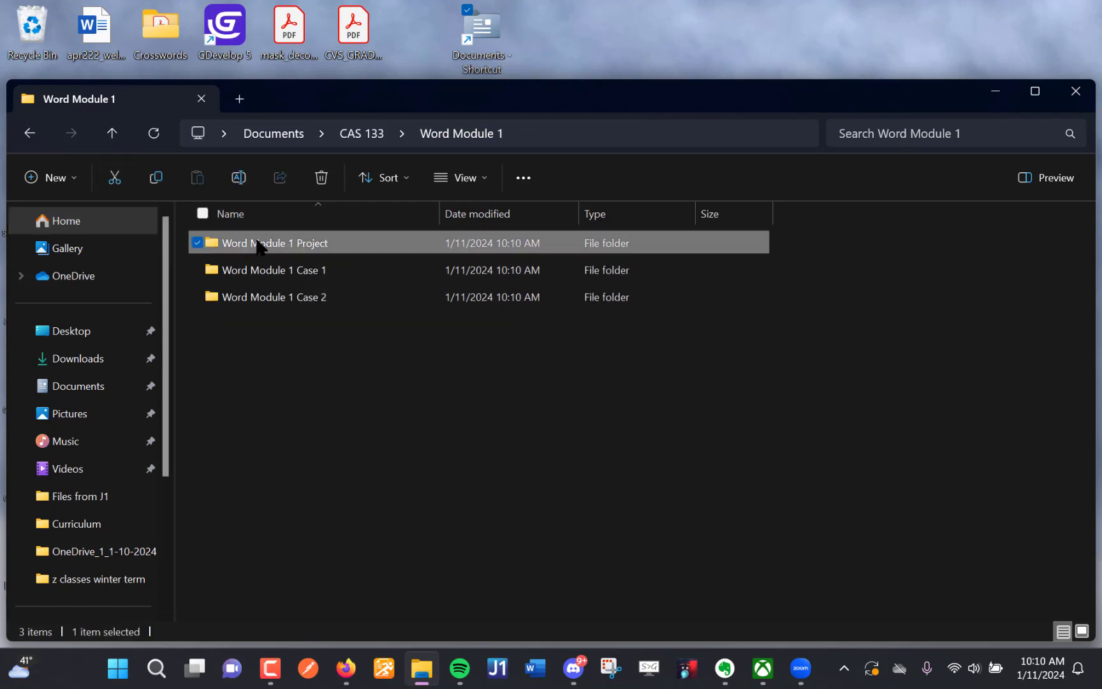
left_click(51, 177)
left_click(104, 218)
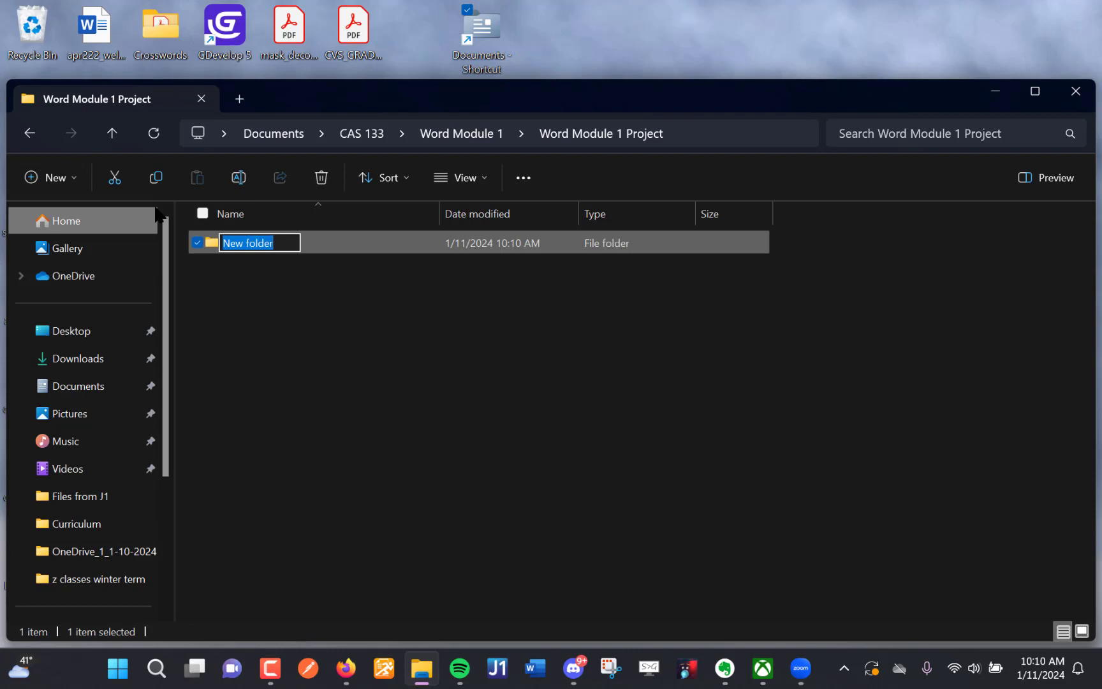
type("Co")
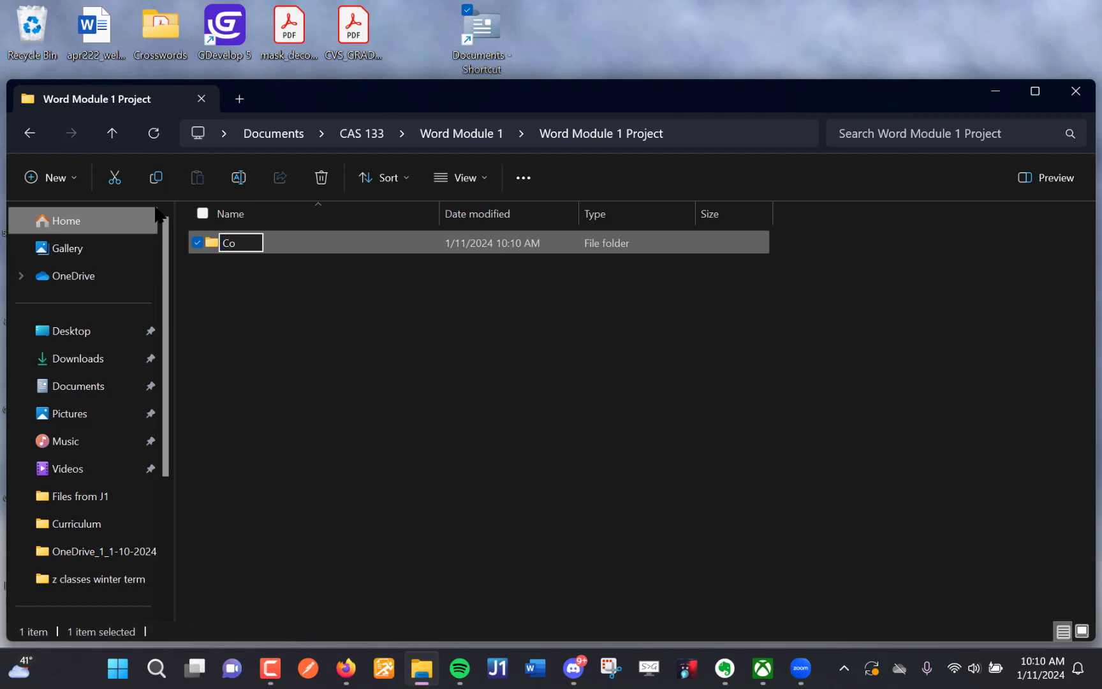
left_click(30, 133)
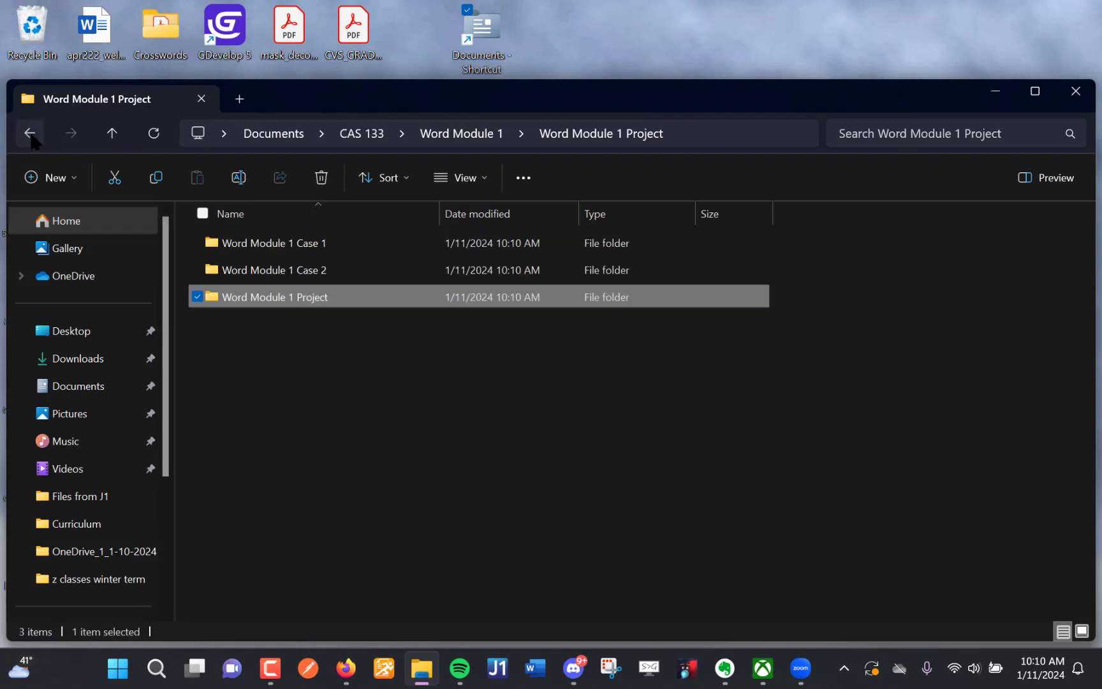
left_click(30, 133)
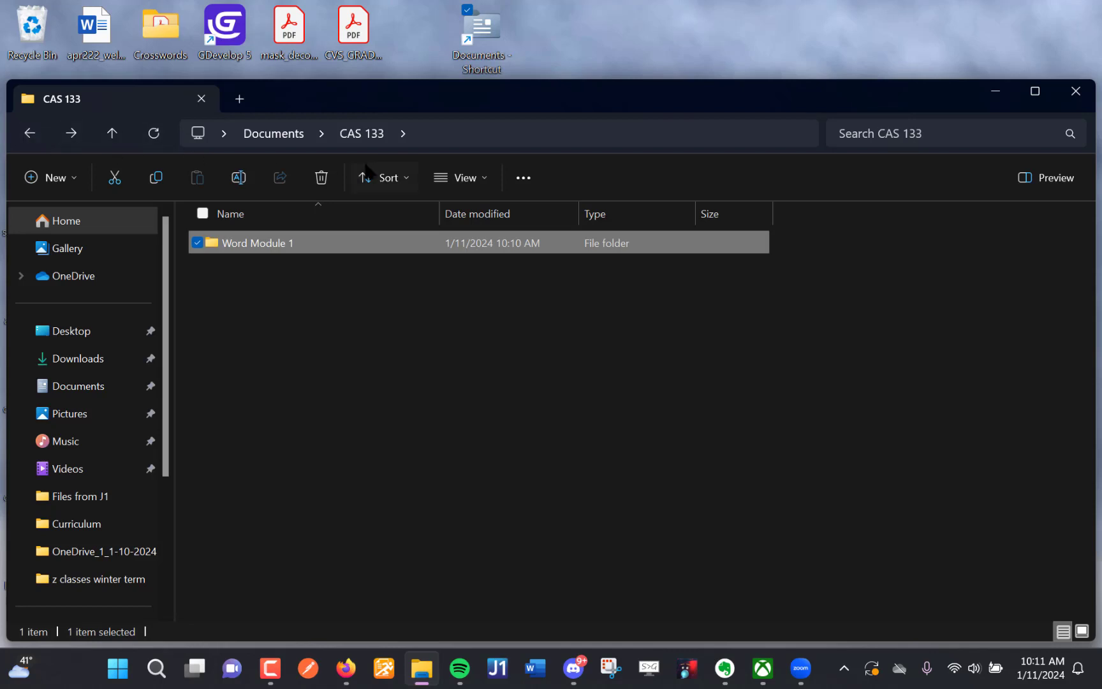
- Reopen the Word Module 1 folder, create a subfolder named "To Turn In" in it, and open that subfolder
double_click(279, 248)
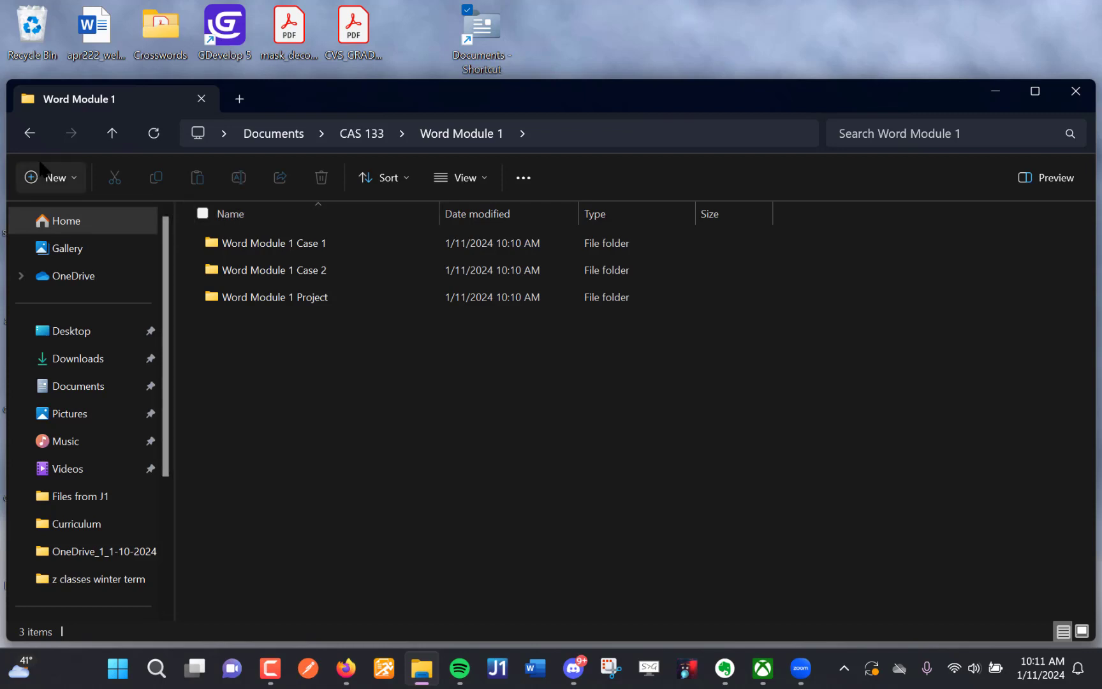
left_click(76, 183)
left_click(96, 217)
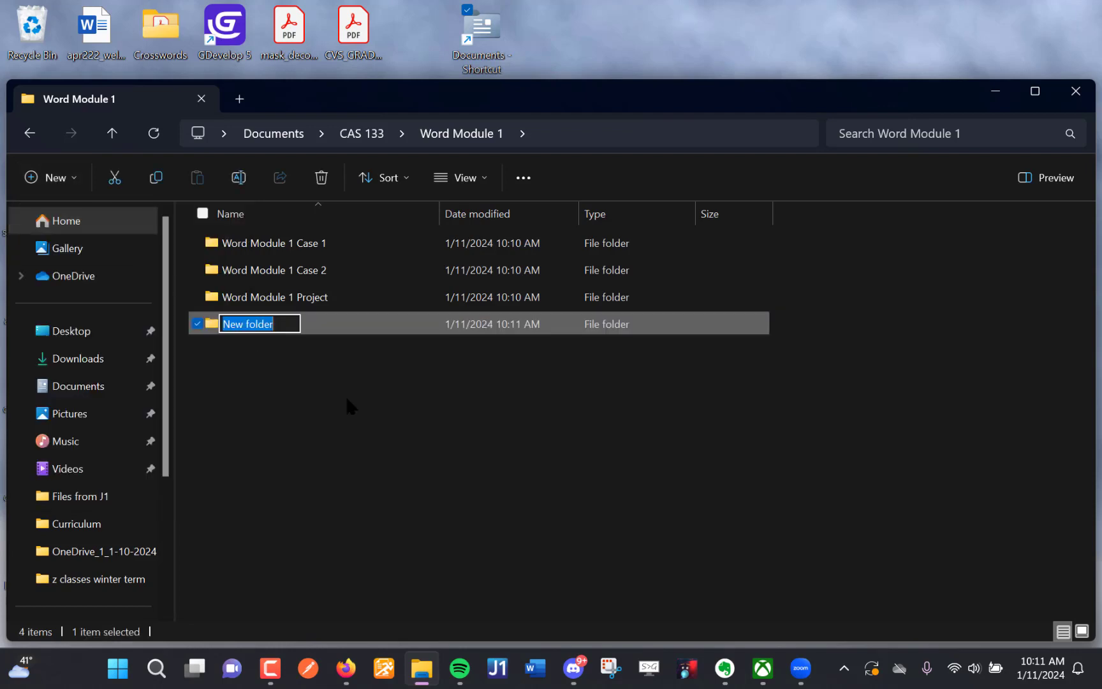
type("To")
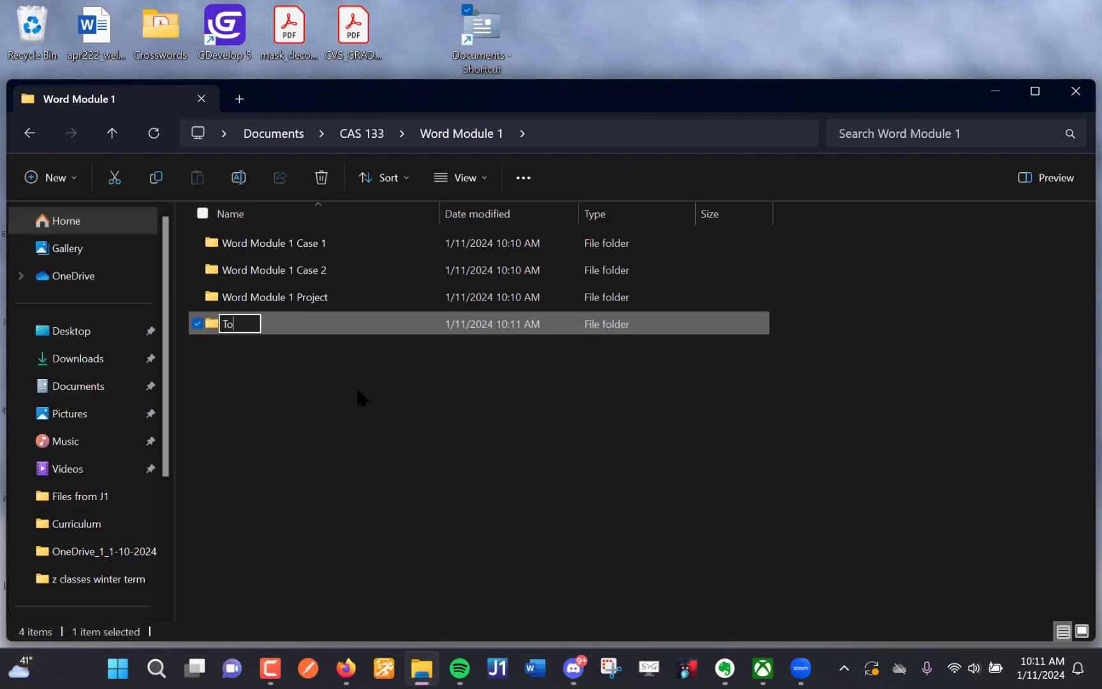
type(" Turn In")
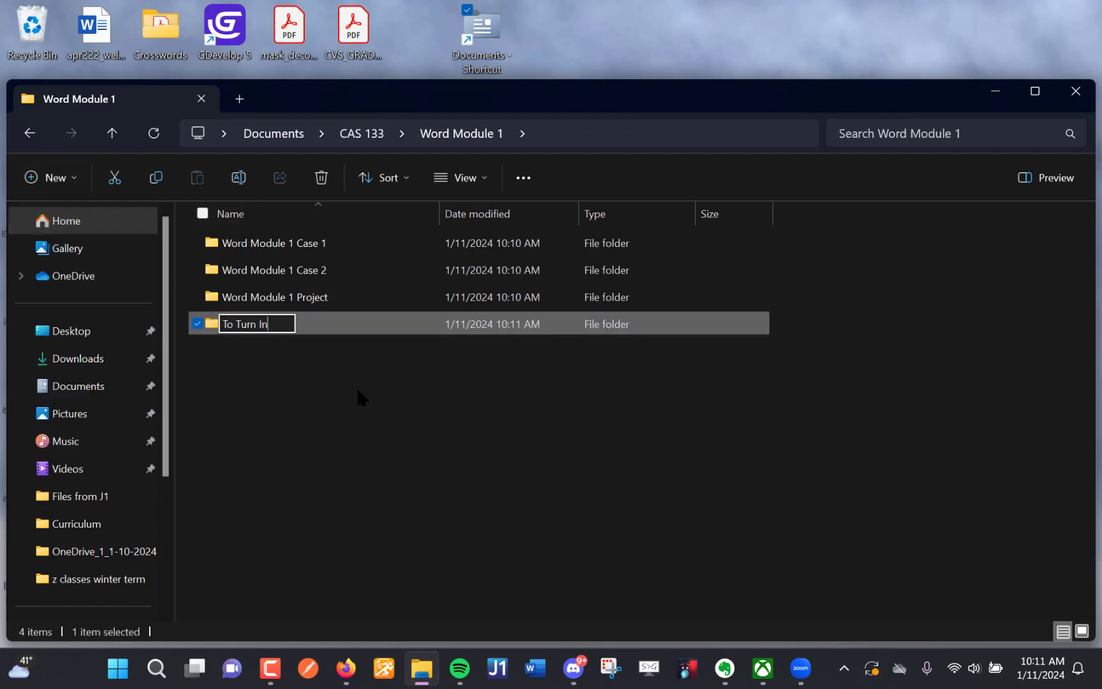
key("Return")
left_click(357, 389)
double_click(299, 323)
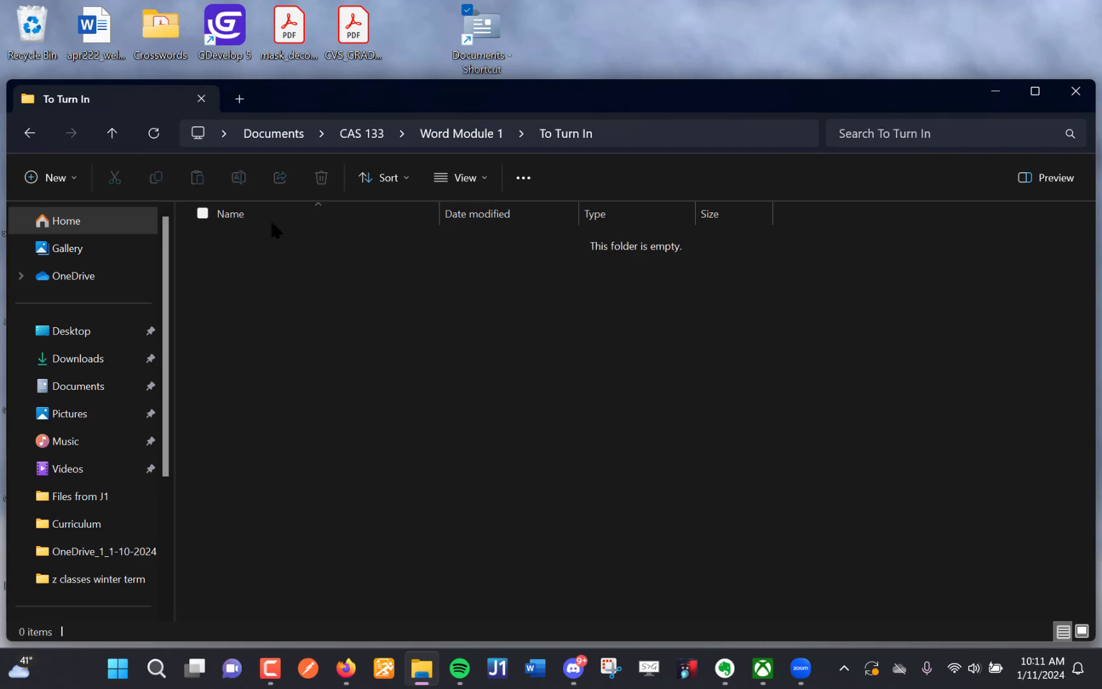
- Create a subfolder named "Case 1" inside the To Turn In folder
left_click(75, 177)
left_click(89, 217)
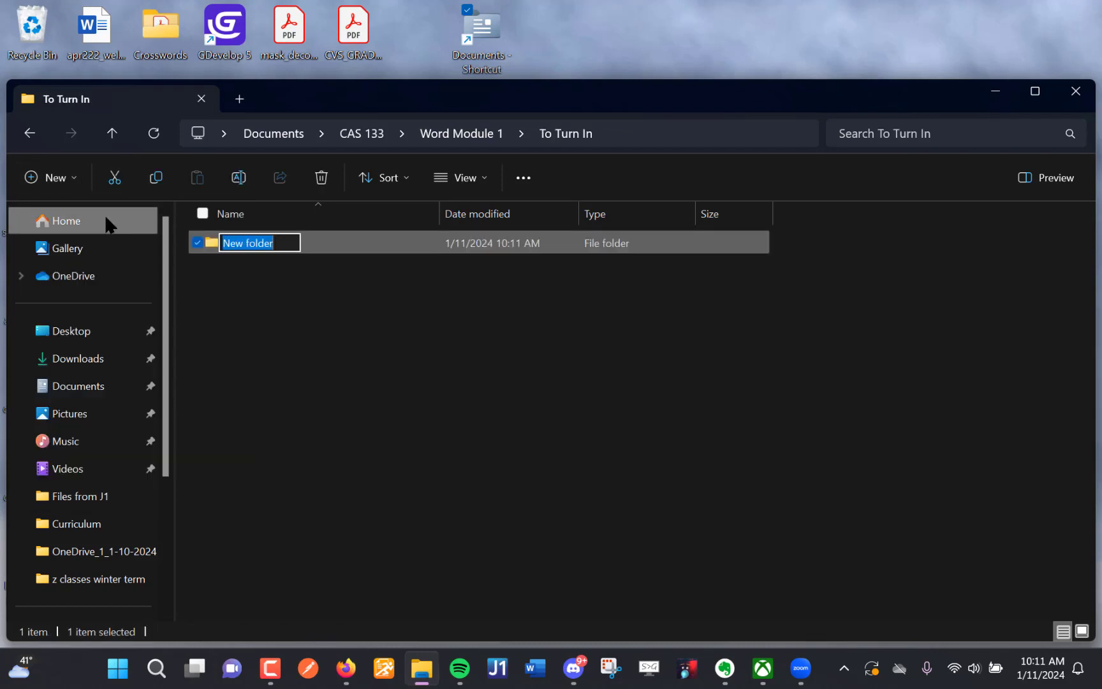
type("C")
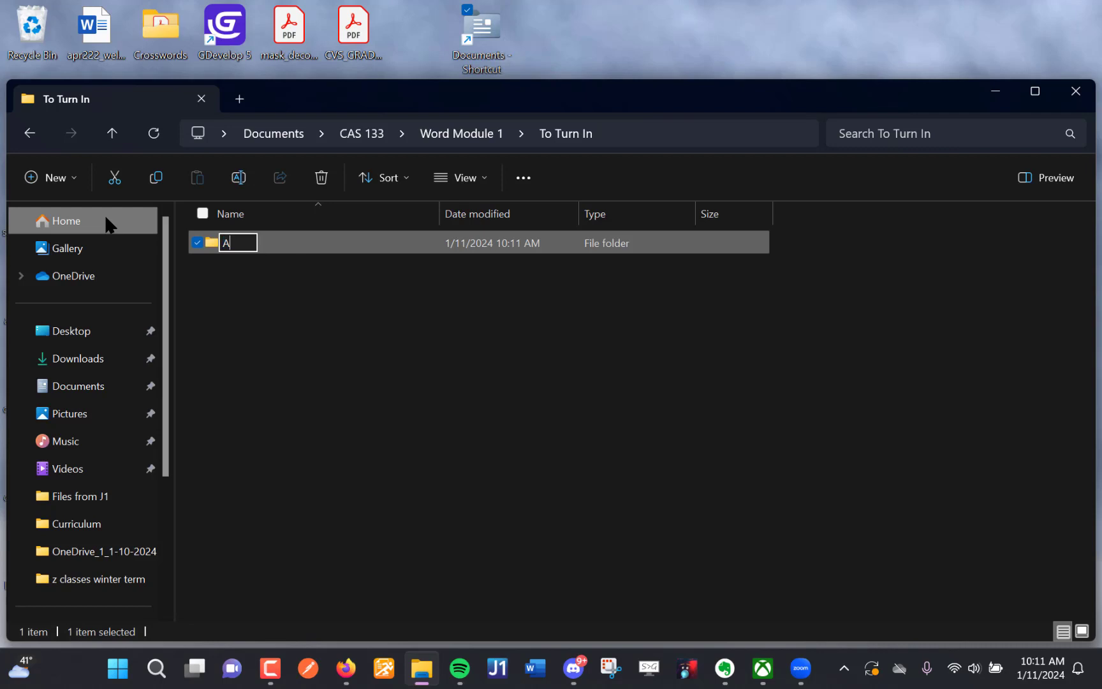
type("ase 1")
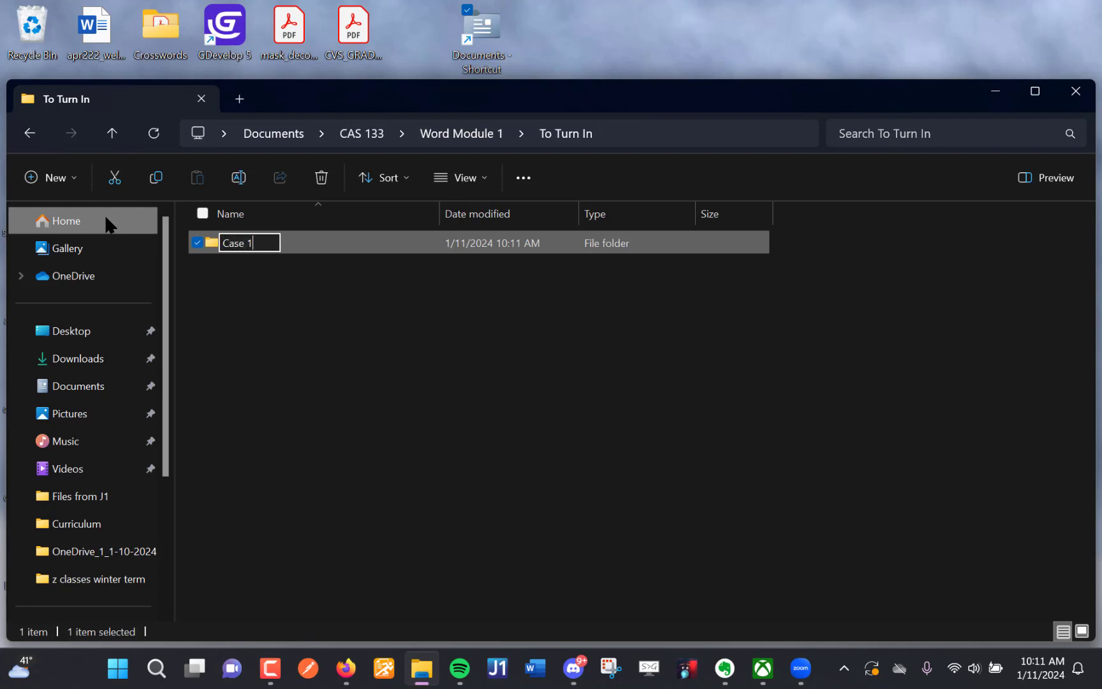
left_click(201, 321)
- Create a subfolder named "Case 2" inside the To Turn In folder
left_click(70, 177)
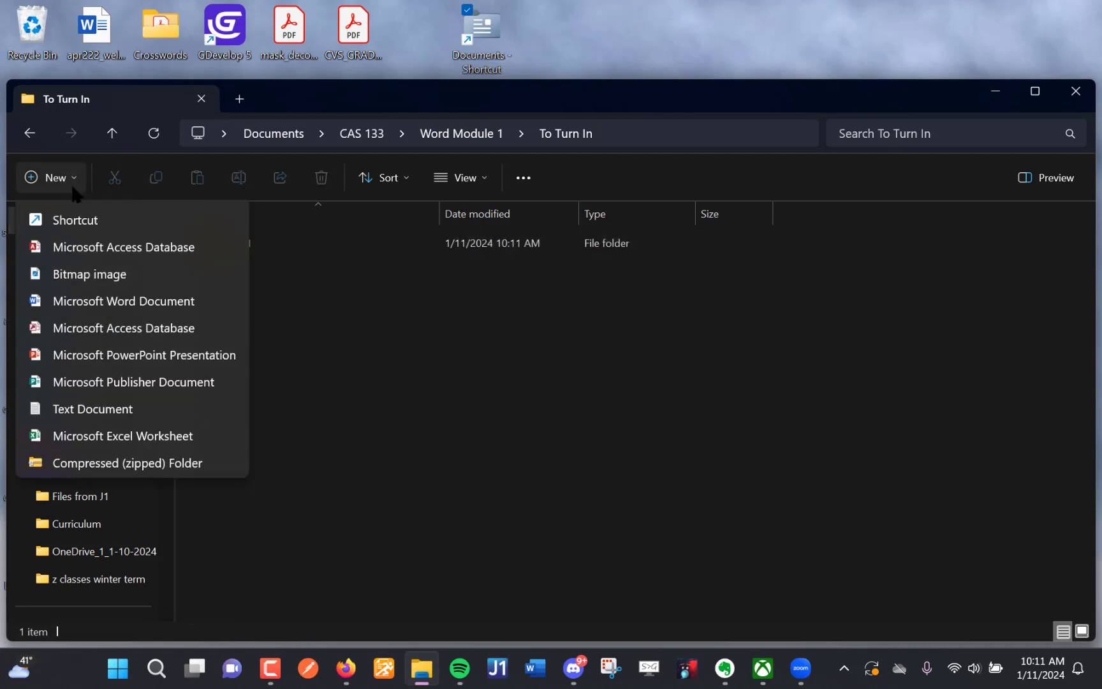
left_click(82, 211)
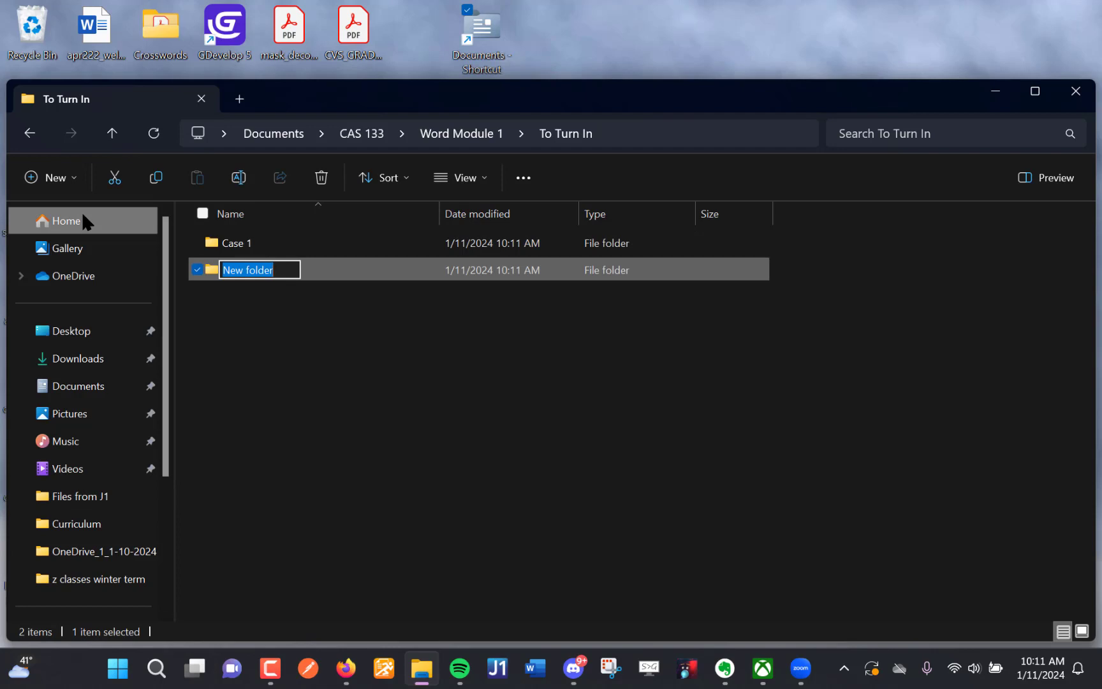
type("Cas")
key("BackSpace")
key("BackSpace")
type("ase 2")
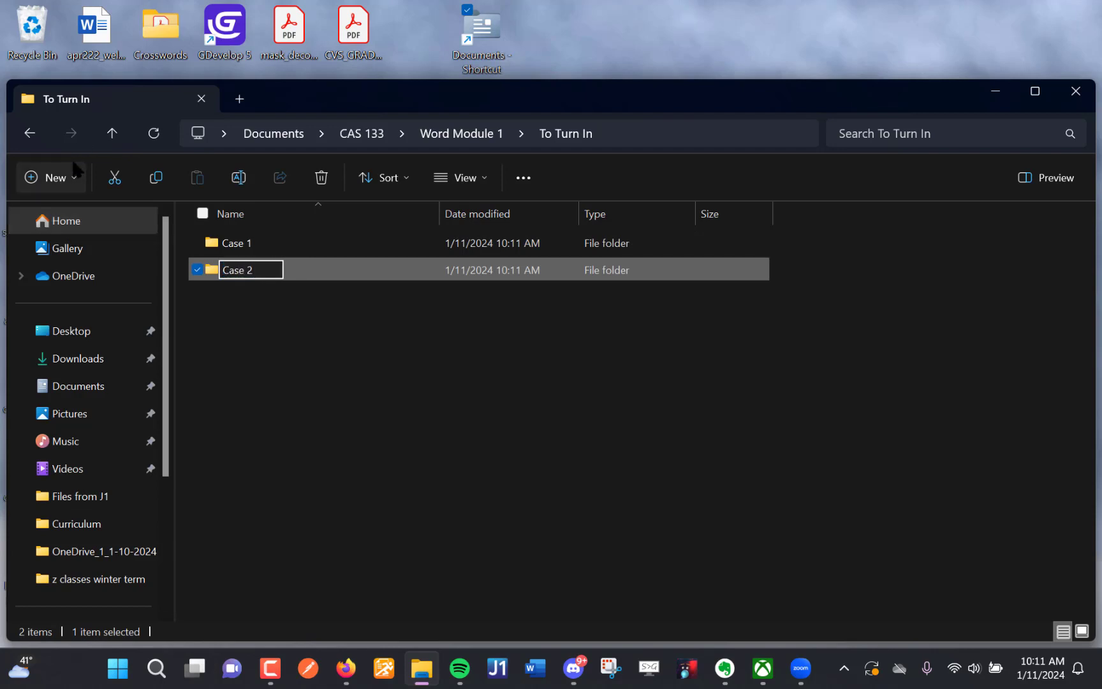
key("Return")
- Create a subfolder named "Project" inside the To Turn In folder
left_click(62, 178)
left_click(86, 215)
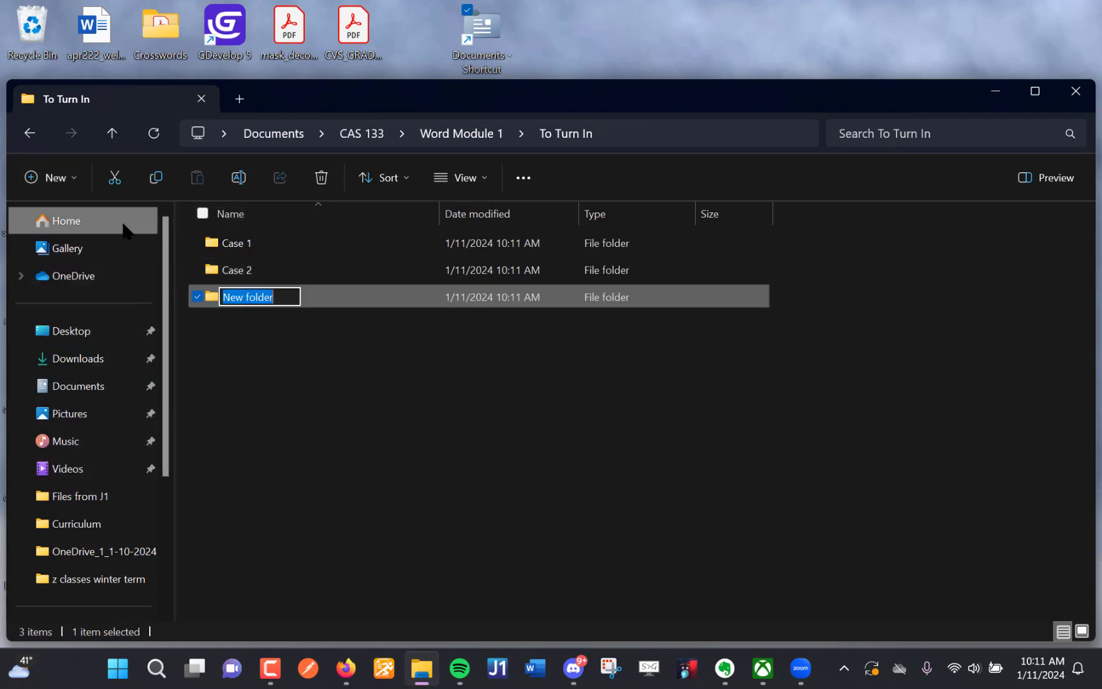
type("Proje")
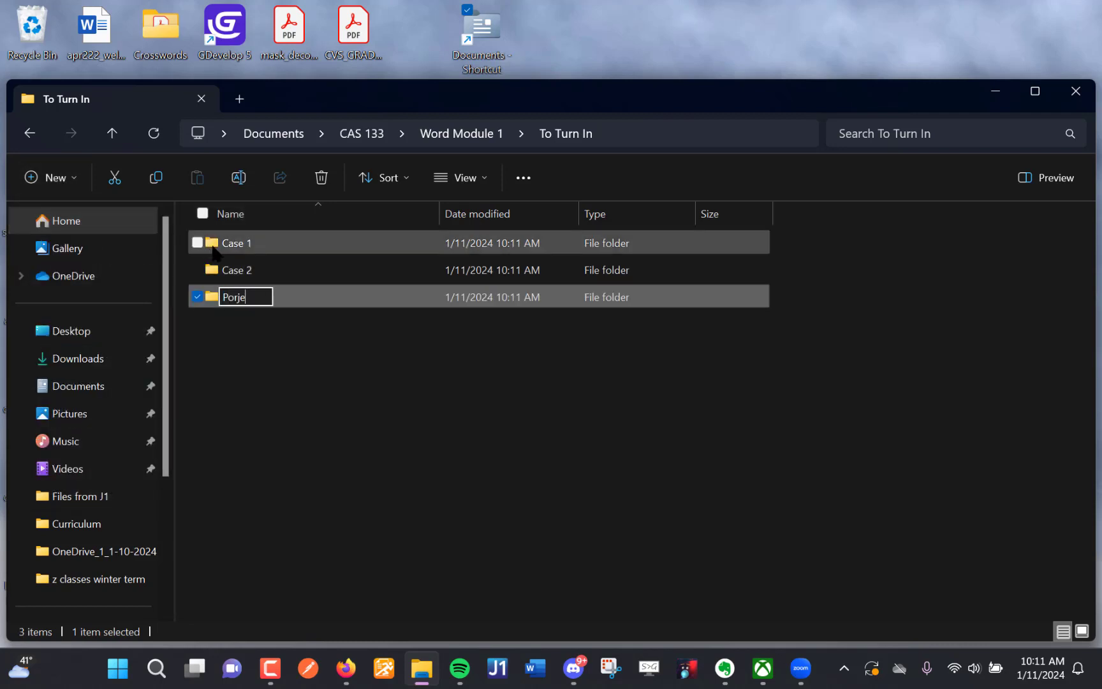
key("BackSpace")
key("BackSpace")
key("BackSpace")
key("BackSpace")
type("roject")
key("Return")
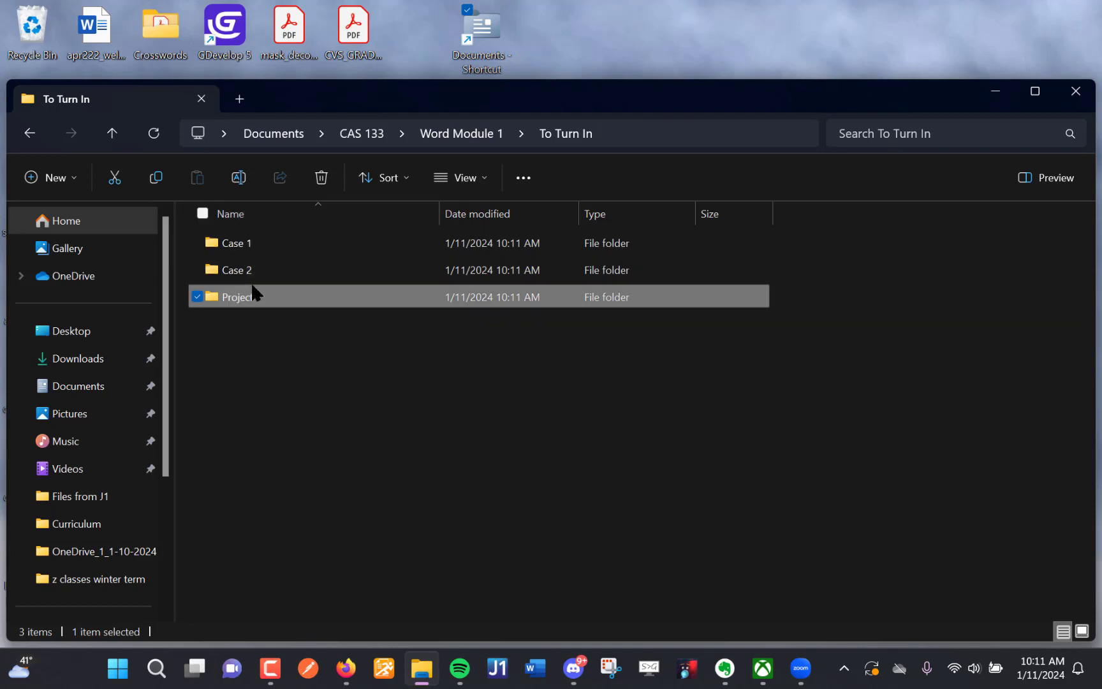
left_click(279, 364)
- Go back to Word Module 1, review the contents of its To Turn In subfolder, and return to Word Module 1
left_click(35, 133)
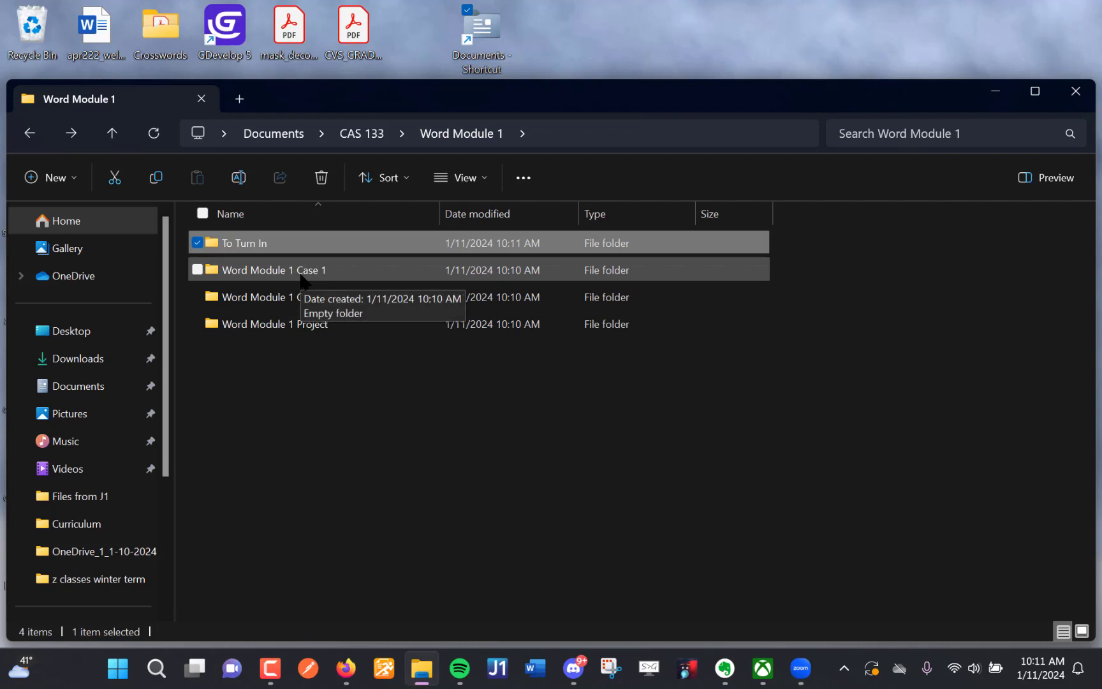
double_click(248, 241)
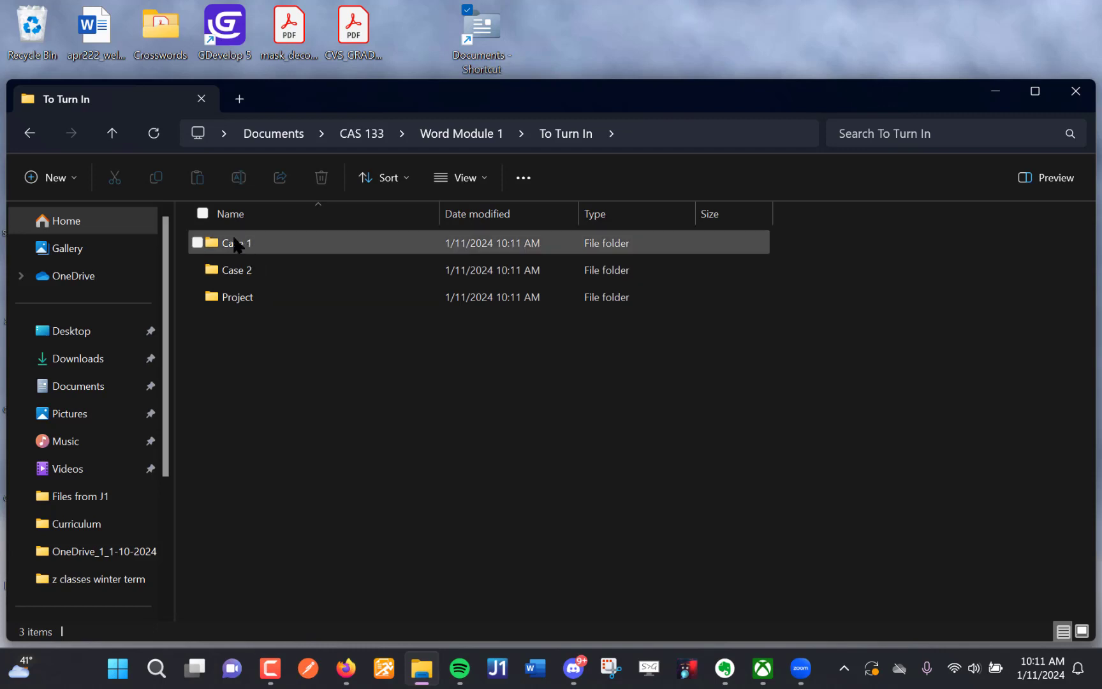
left_click(42, 132)
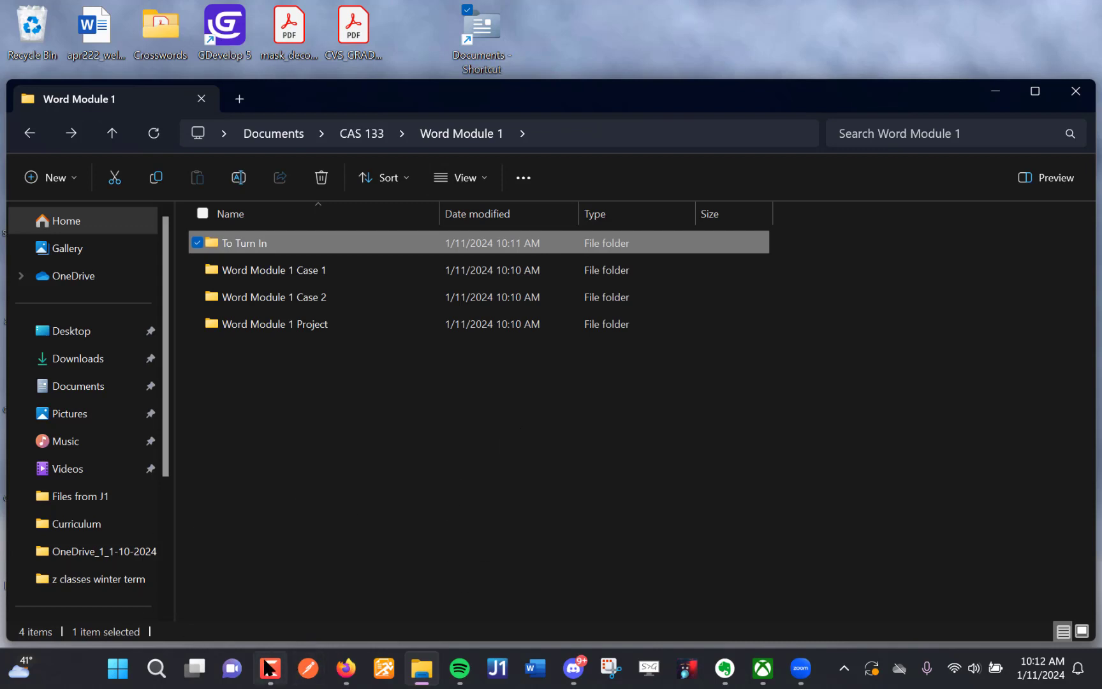
mouse_move(270, 668)
left_click(267, 663)
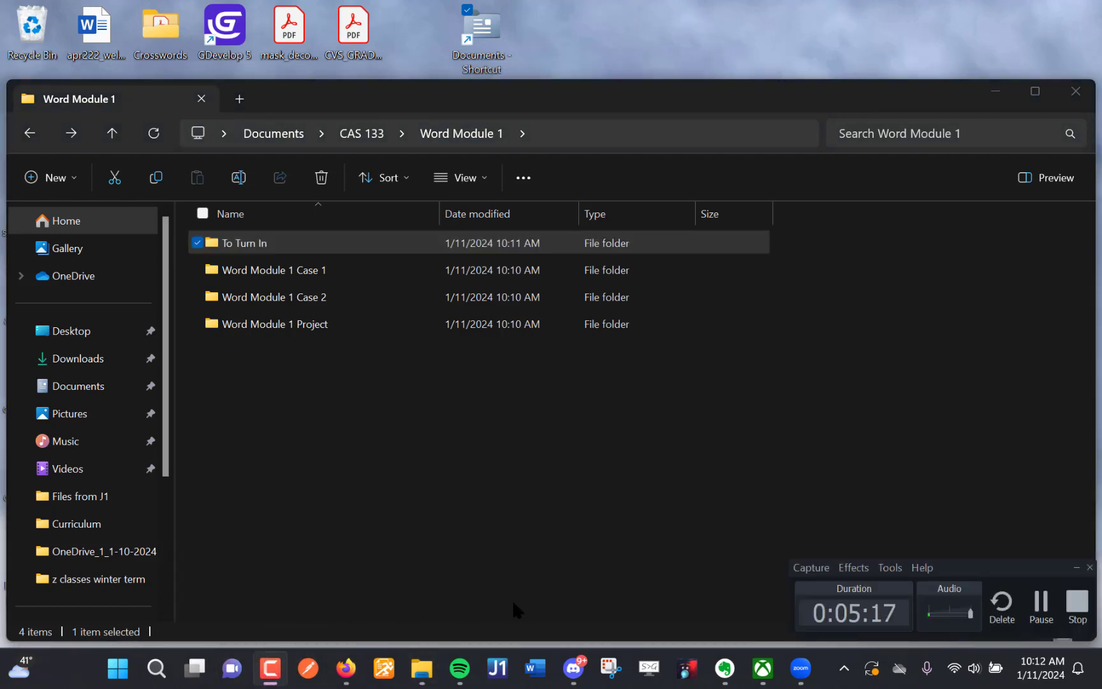